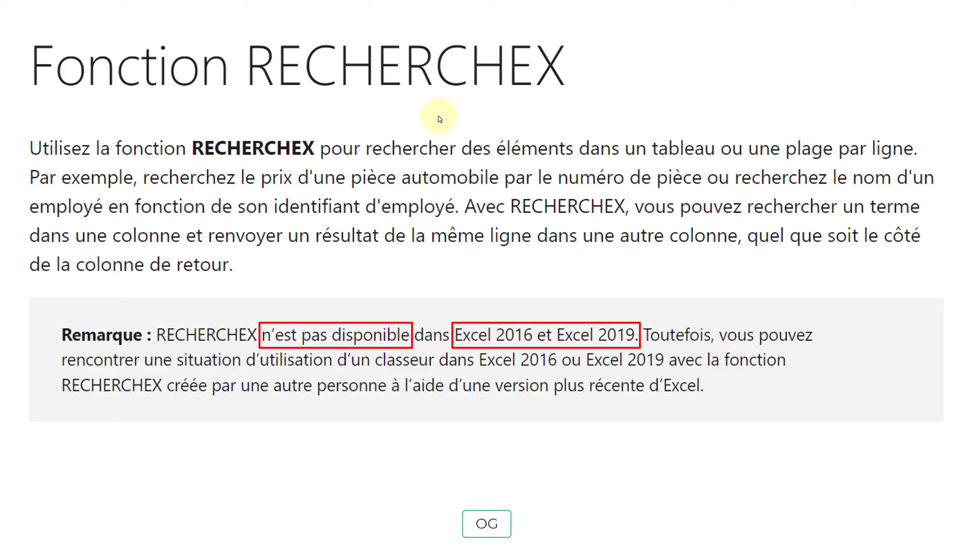
Step: Advance the RECHERCHEX slides to the syntax and remaining-arguments explanations
{"action": "key", "text": "Right"}
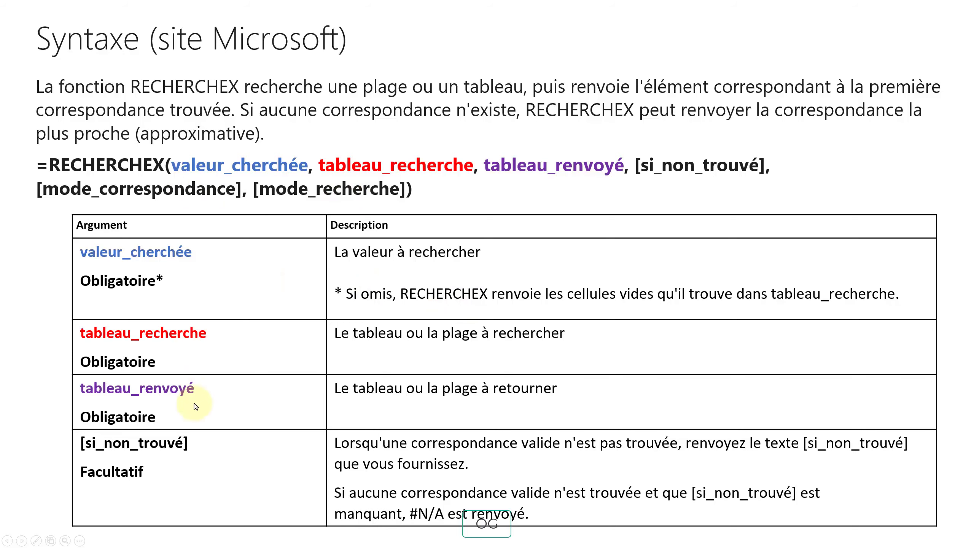
{"action": "left_click", "coordinate": [309, 292]}
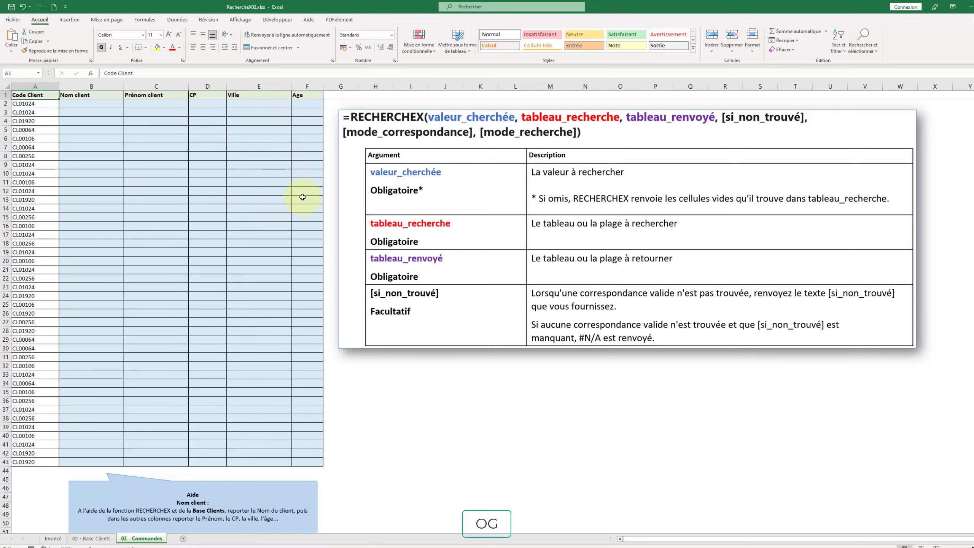
{"action": "left_click", "coordinate": [88, 538]}
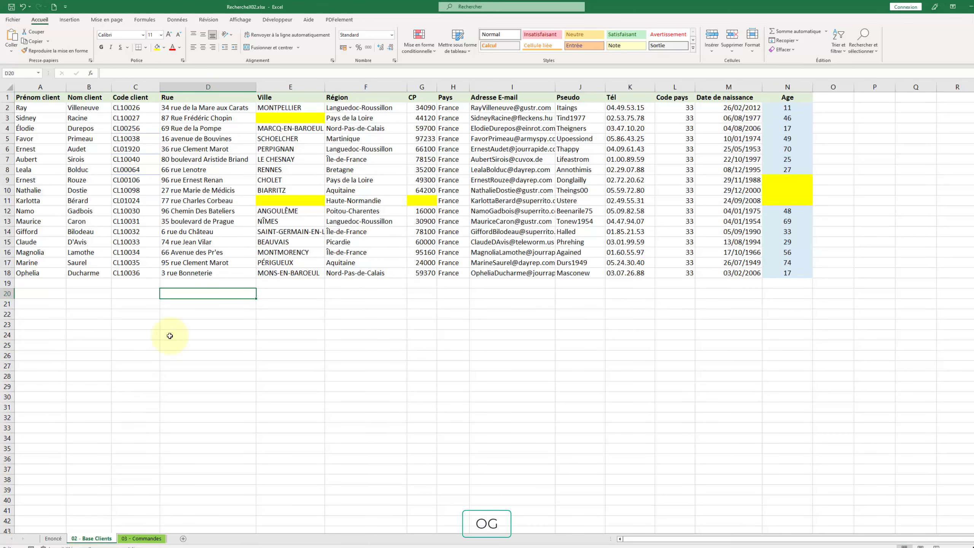
{"action": "left_click_drag", "start_coordinate": [134, 98], "coordinate": [138, 273]}
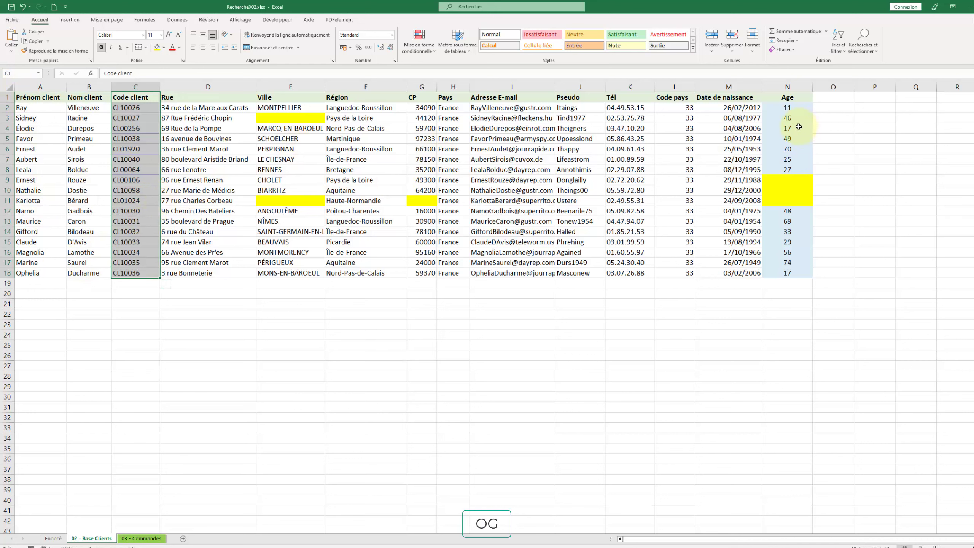
{"action": "left_click", "coordinate": [384, 322]}
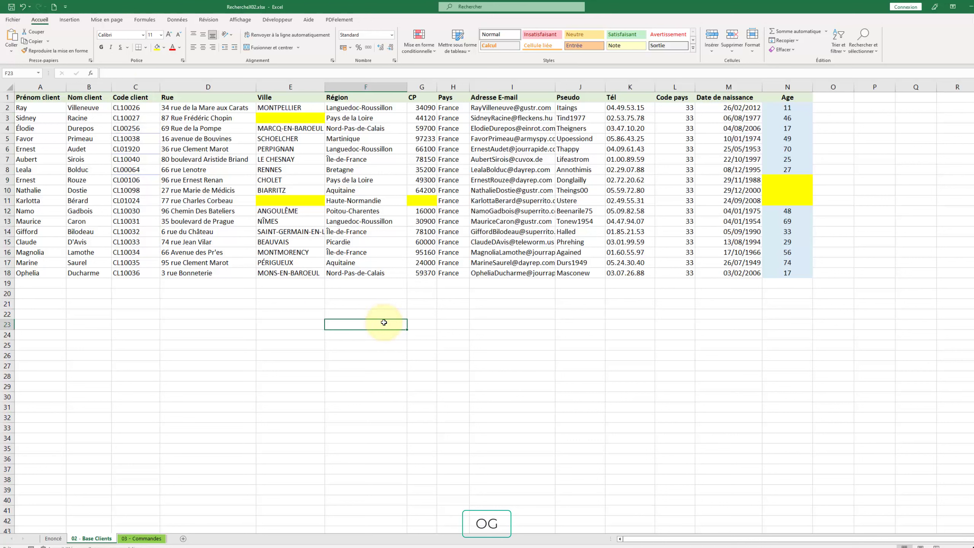
{"action": "mouse_move", "coordinate": [134, 97]}
{"action": "left_mouse_down"}
{"action": "mouse_move", "coordinate": [132, 270]}
{"action": "mouse_move", "coordinate": [1, 86]}
{"action": "left_mouse_up"}
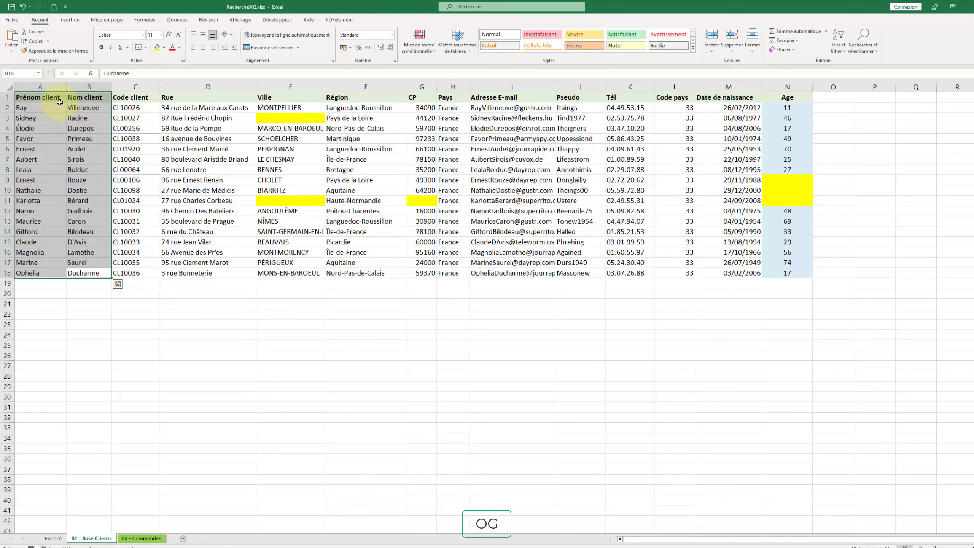
{"action": "left_click_drag", "start_coordinate": [48, 99], "coordinate": [96, 273]}
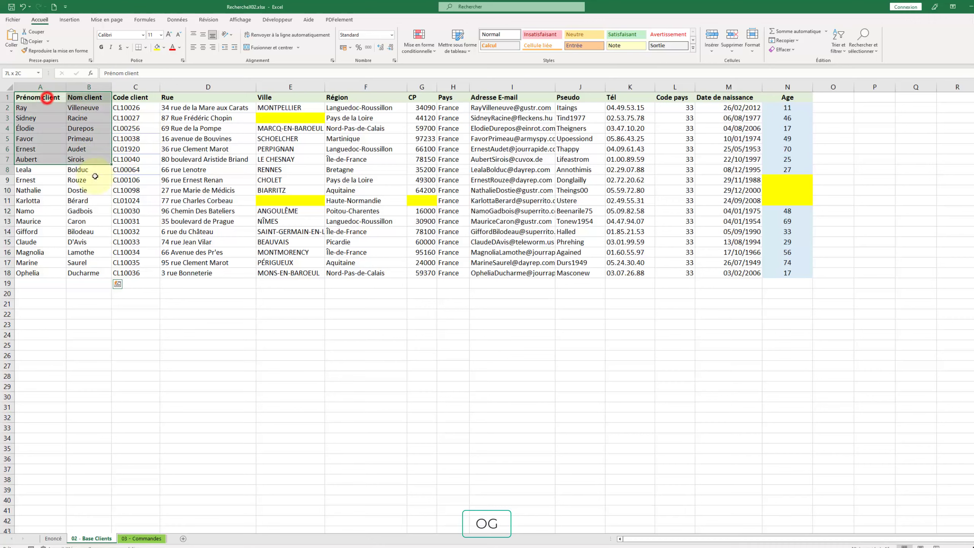
{"action": "left_click", "coordinate": [136, 270]}
{"action": "key", "text": "ctrl+shift+Up"}
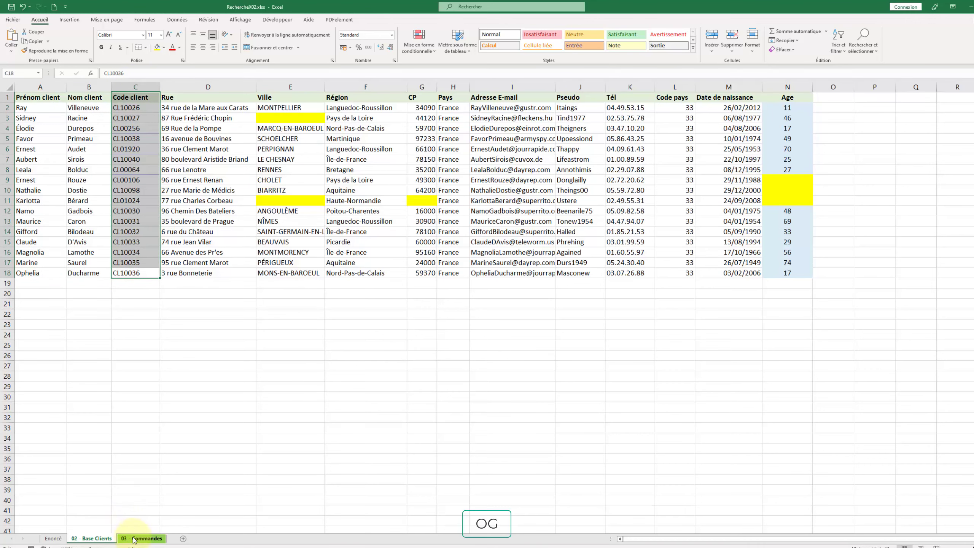
{"action": "left_click", "coordinate": [134, 539]}
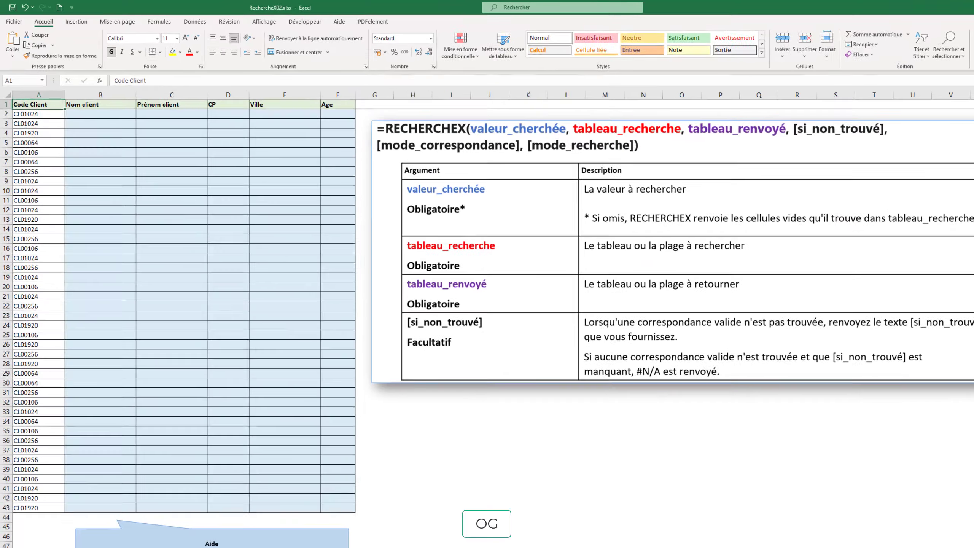
Step: Enter =RECHERCHEX(A2;'02 - Base Clients'!C:C;'02 - Base Clients'!B:B) in B2, returning Bérard
{"action": "left_click", "coordinate": [94, 124]}
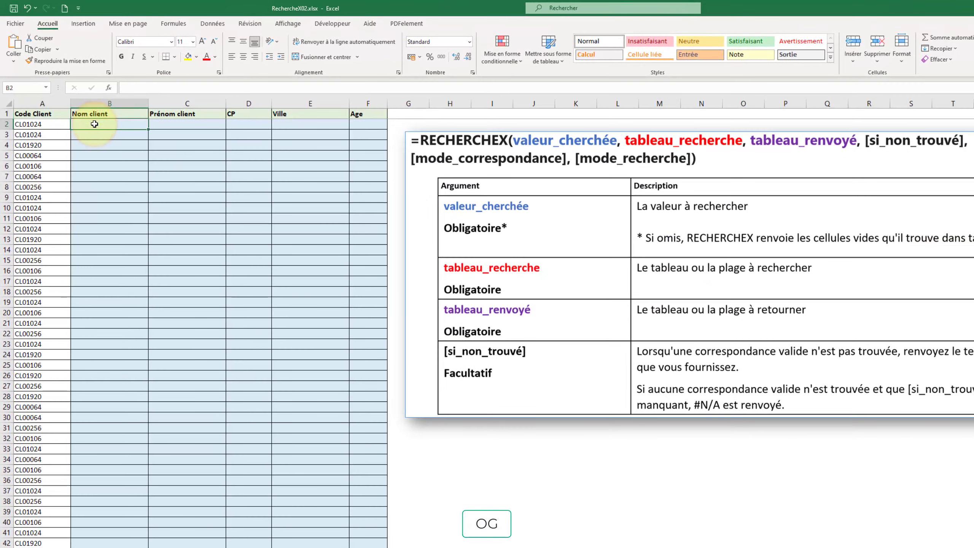
{"action": "type", "text": "=rec"}
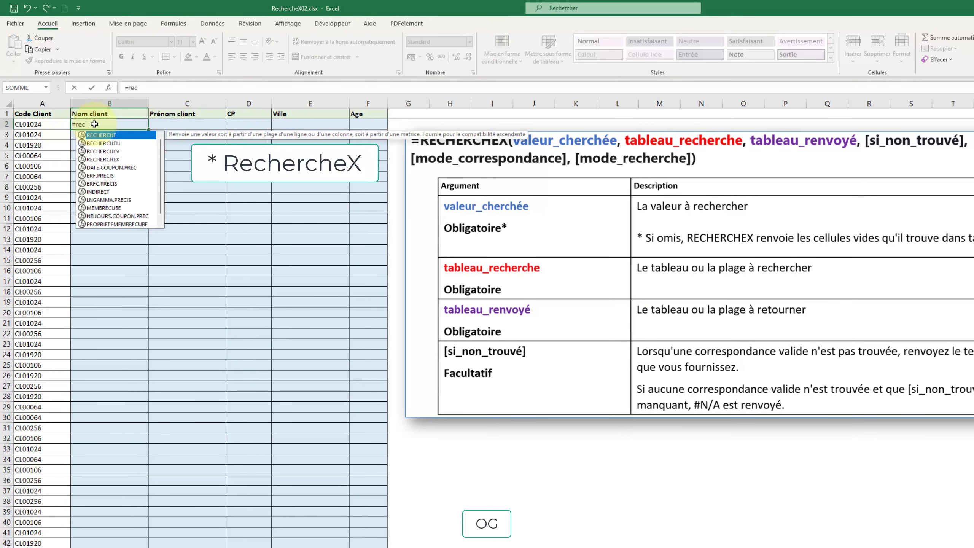
{"action": "type", "text": "he"}
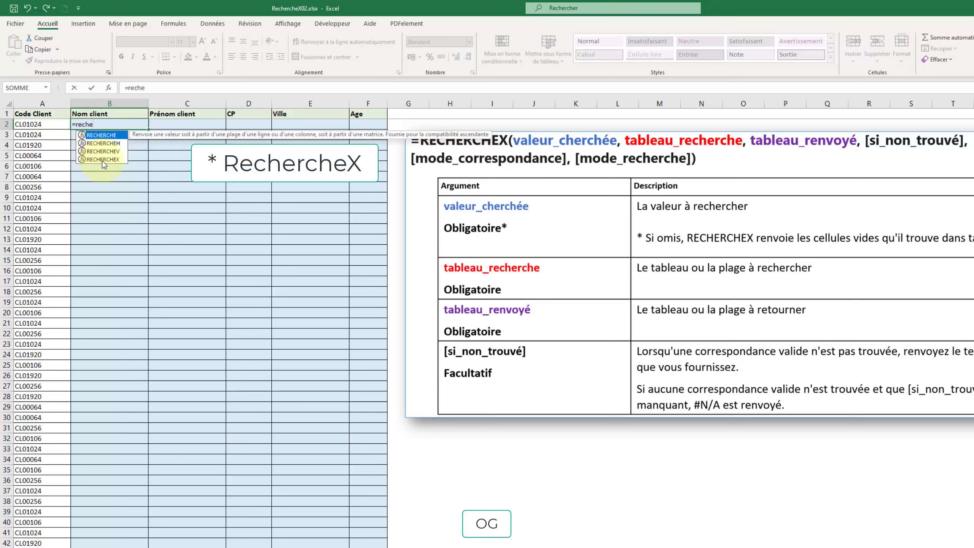
{"action": "double_click", "coordinate": [103, 159]}
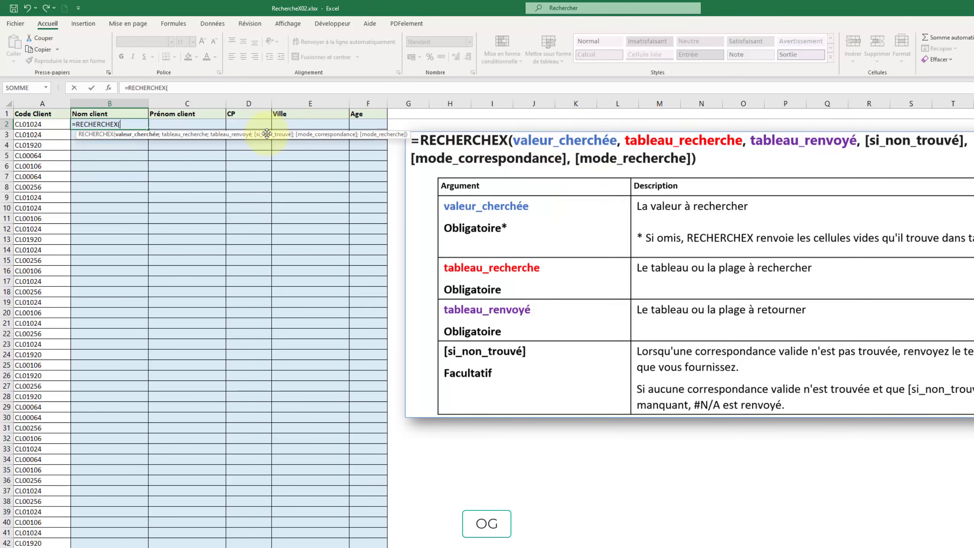
{"action": "left_click", "coordinate": [40, 124]}
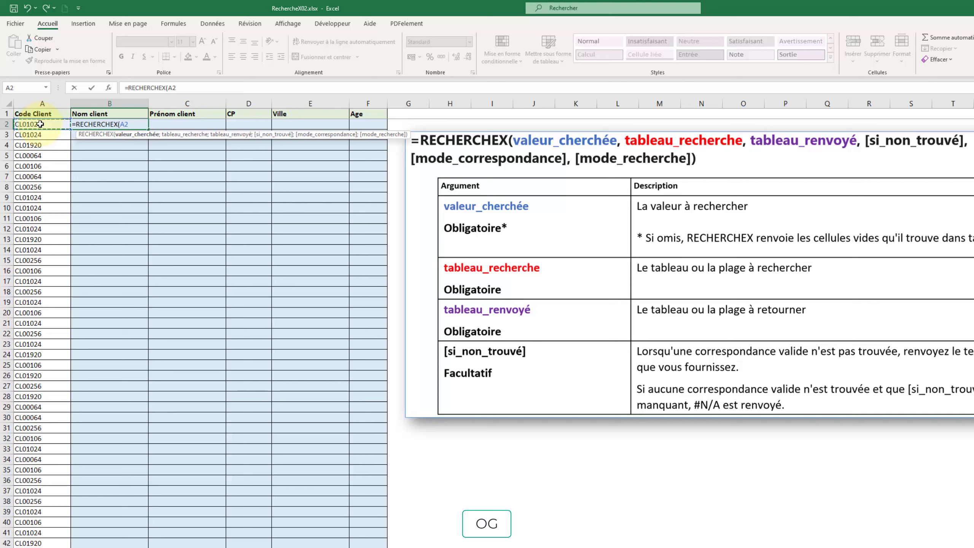
{"action": "type", "text": ";"}
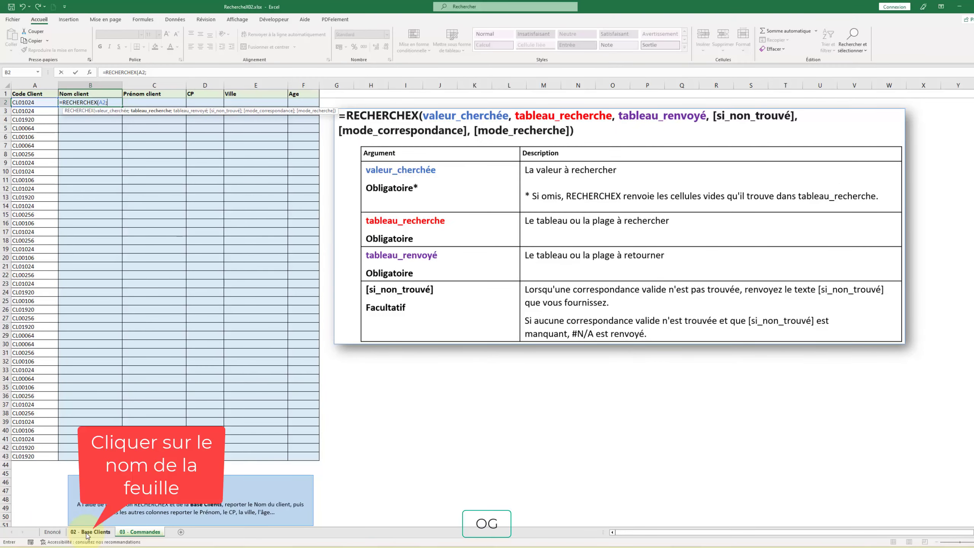
{"action": "left_click", "coordinate": [88, 532]}
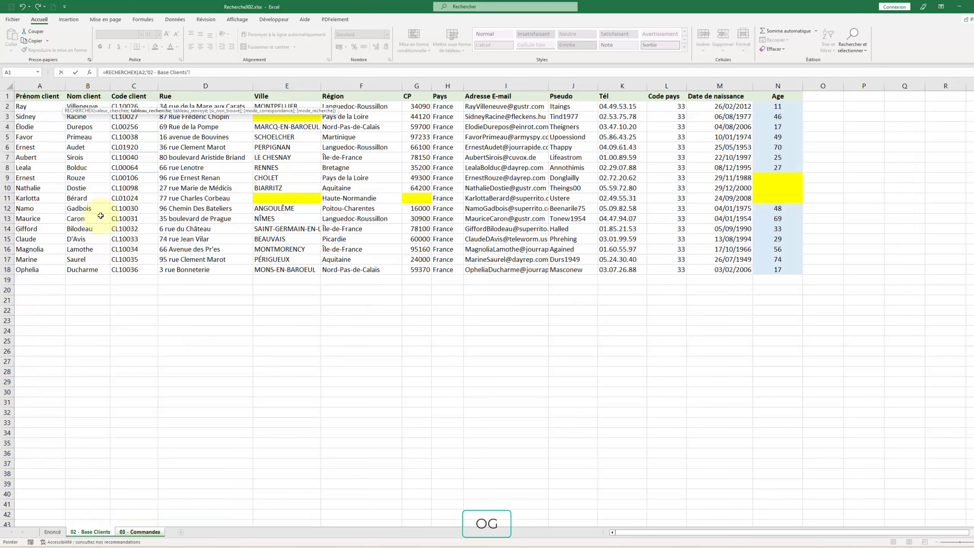
{"action": "left_click", "coordinate": [143, 85]}
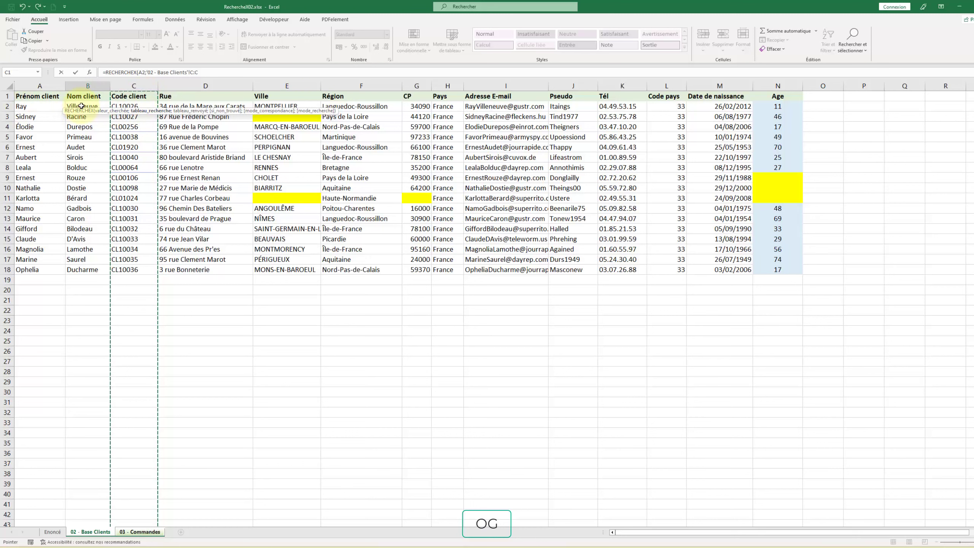
{"action": "type", "text": ";"}
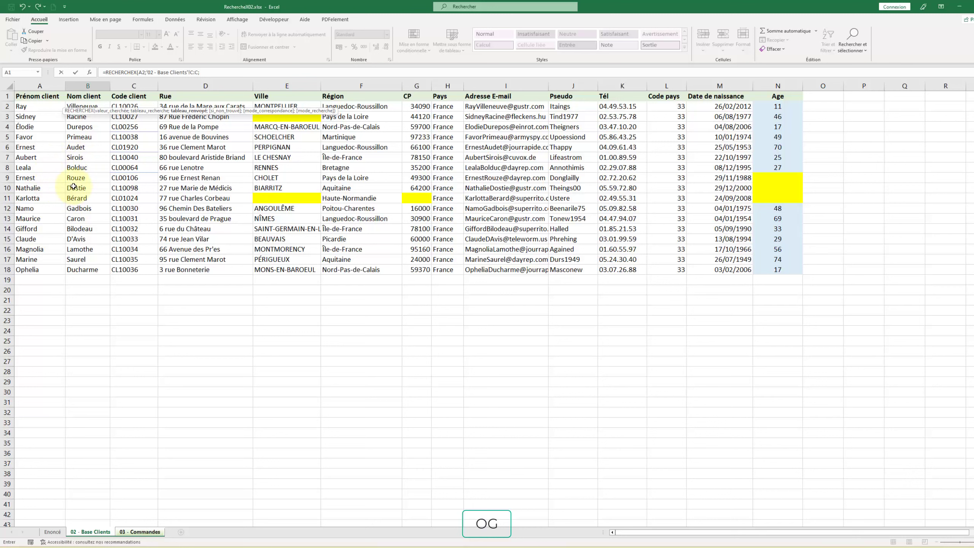
{"action": "left_click", "coordinate": [82, 86]}
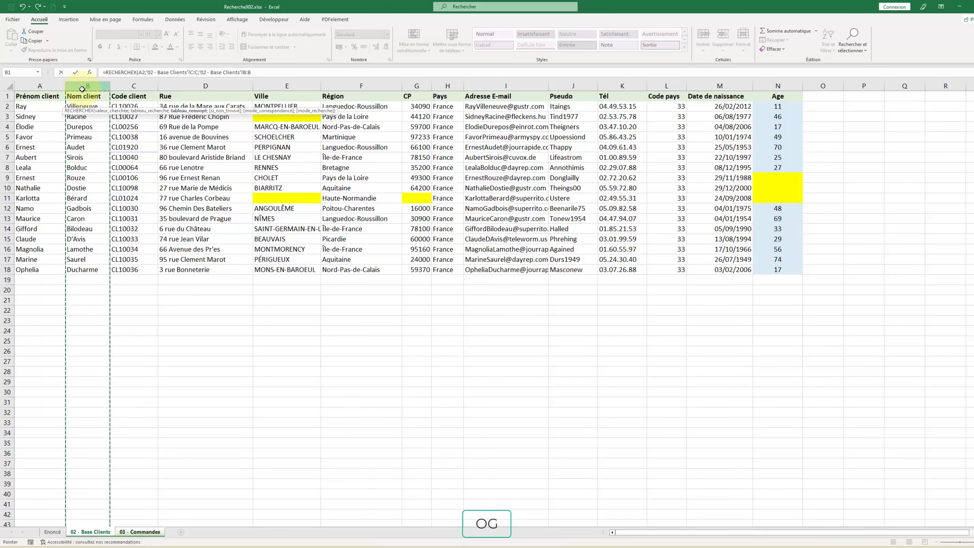
{"action": "type", "text": ")"}
{"action": "key", "text": "Return"}
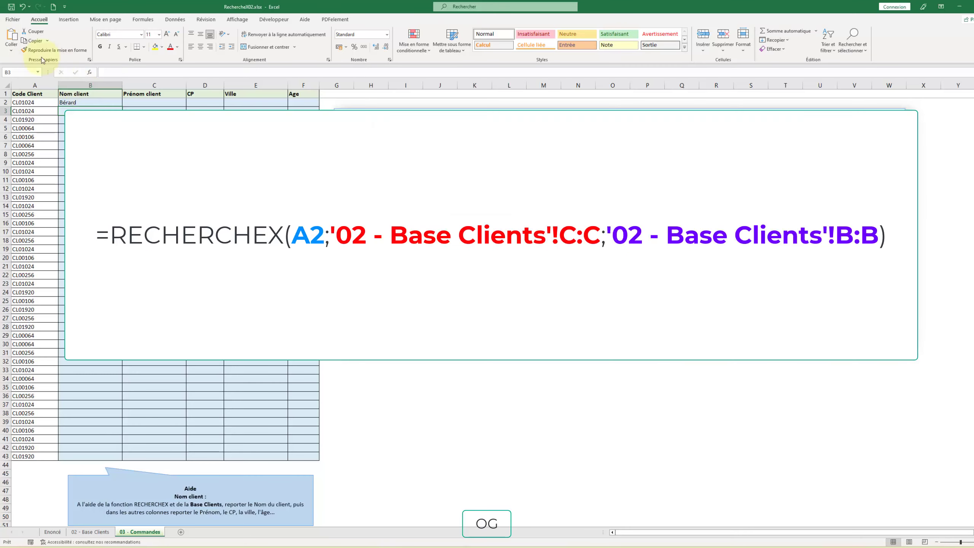
{"action": "left_click", "coordinate": [84, 102]}
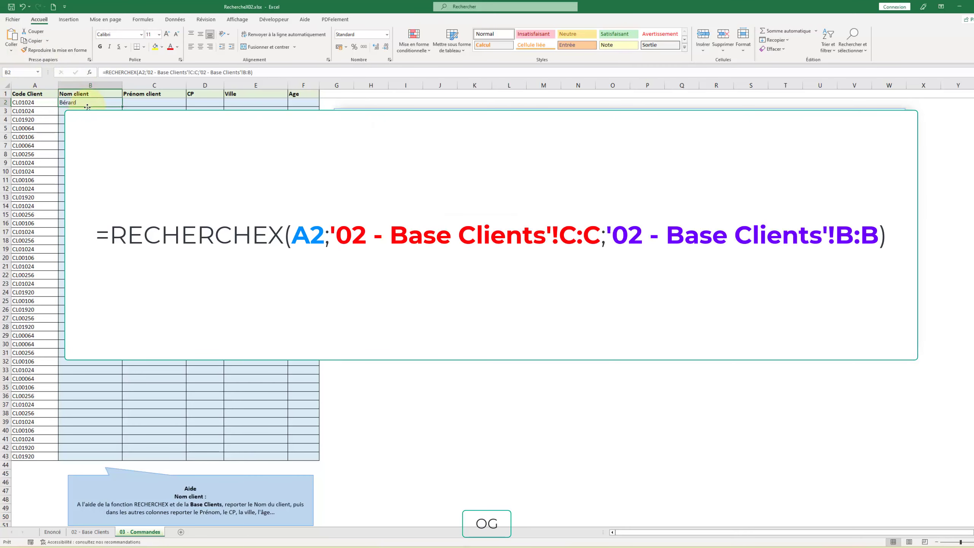
Step: Enter =RECHERCHEX(A2;'02 - Base Clients'!C:C;'02 - Base Clients'!A:A) in C2 for Prénom client
{"action": "left_click", "coordinate": [142, 101]}
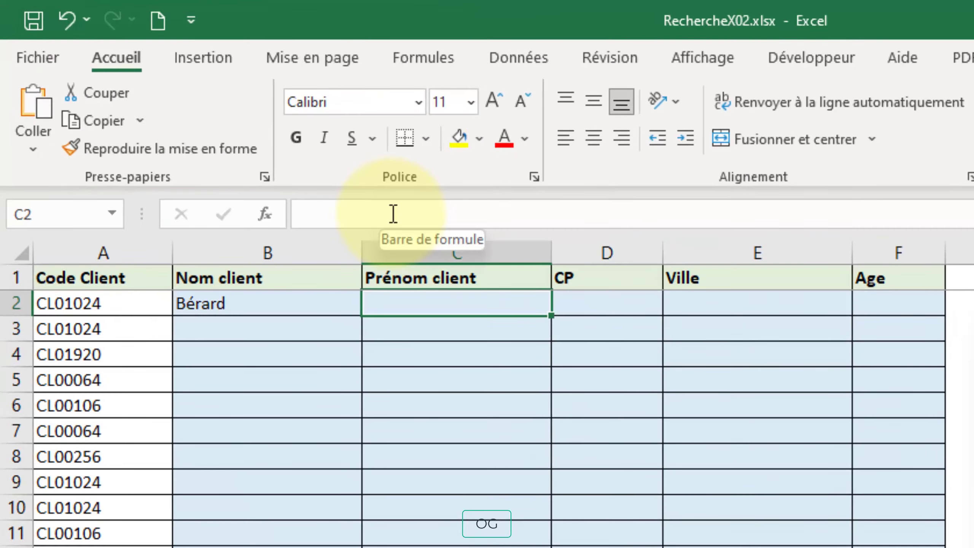
{"action": "type", "text": "="}
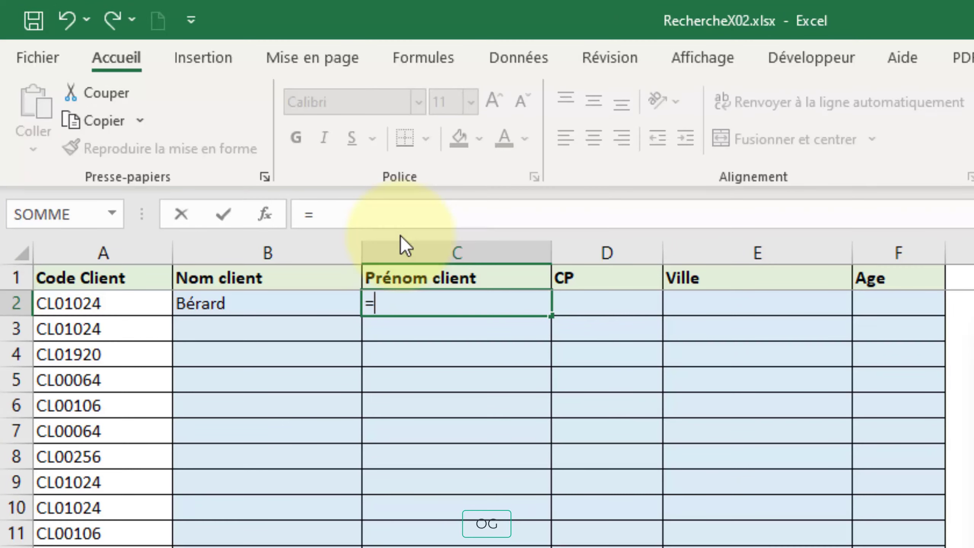
{"action": "type", "text": "recherchex"}
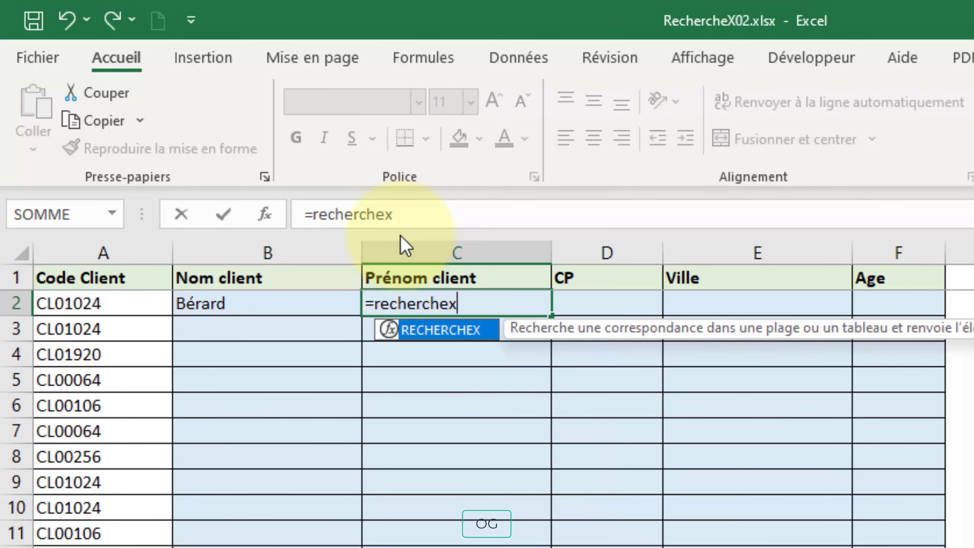
{"action": "type", "text": "("}
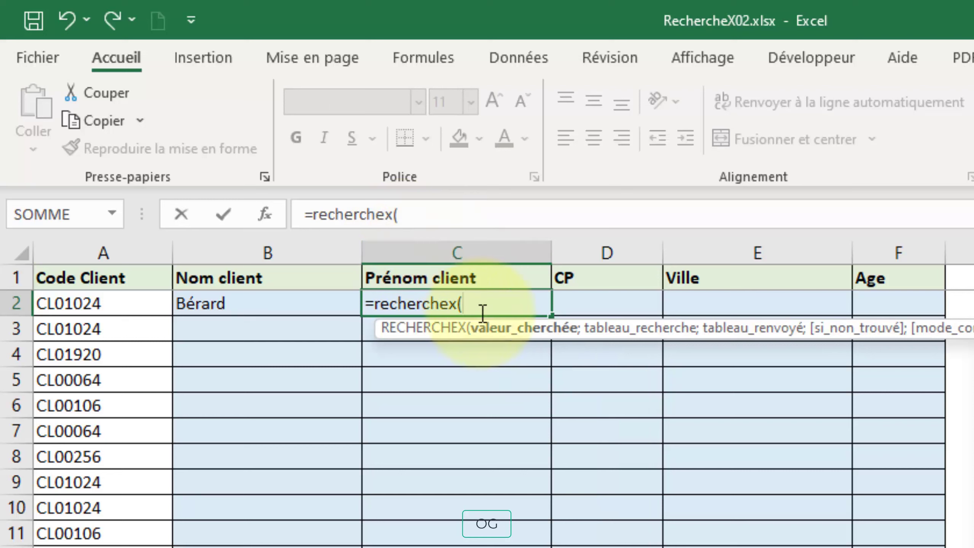
{"action": "left_click", "coordinate": [65, 304]}
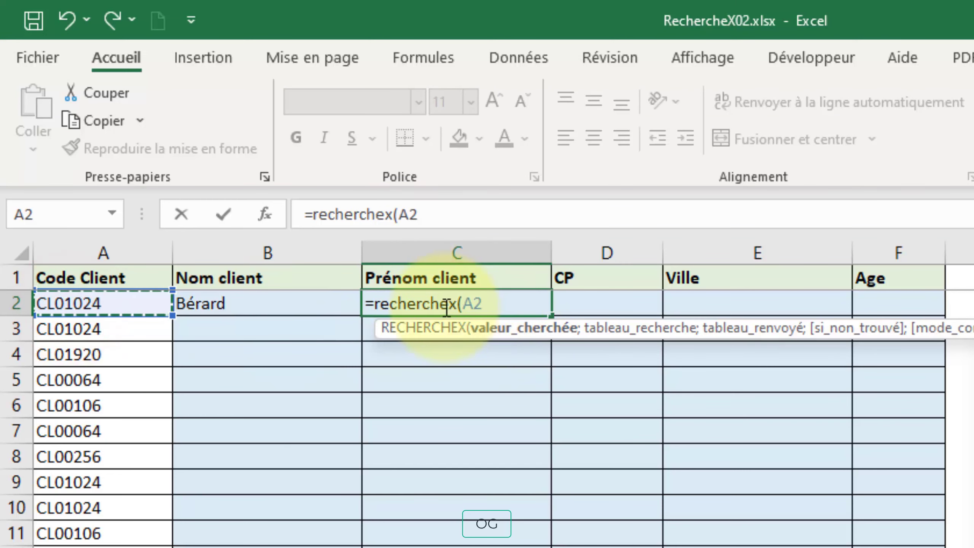
{"action": "type", "text": ";"}
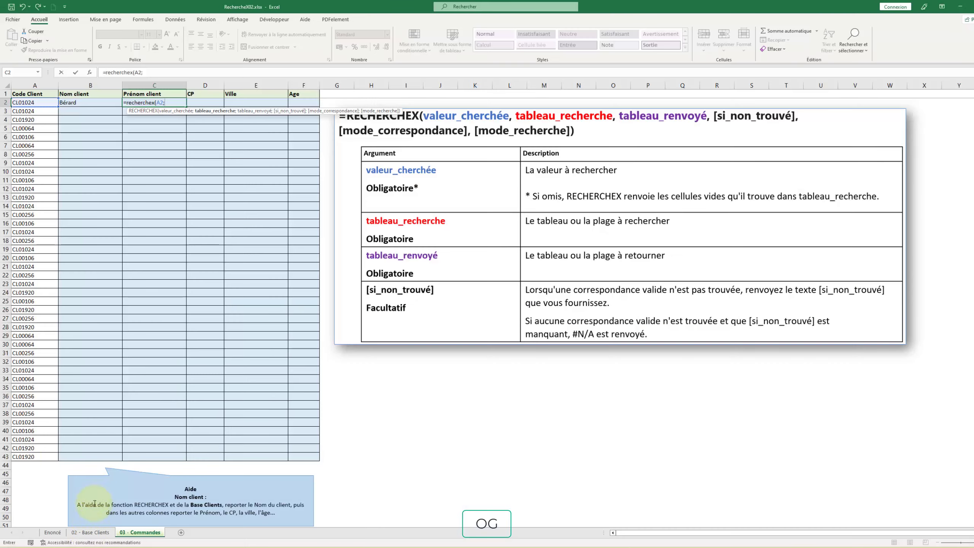
{"action": "left_click", "coordinate": [90, 532]}
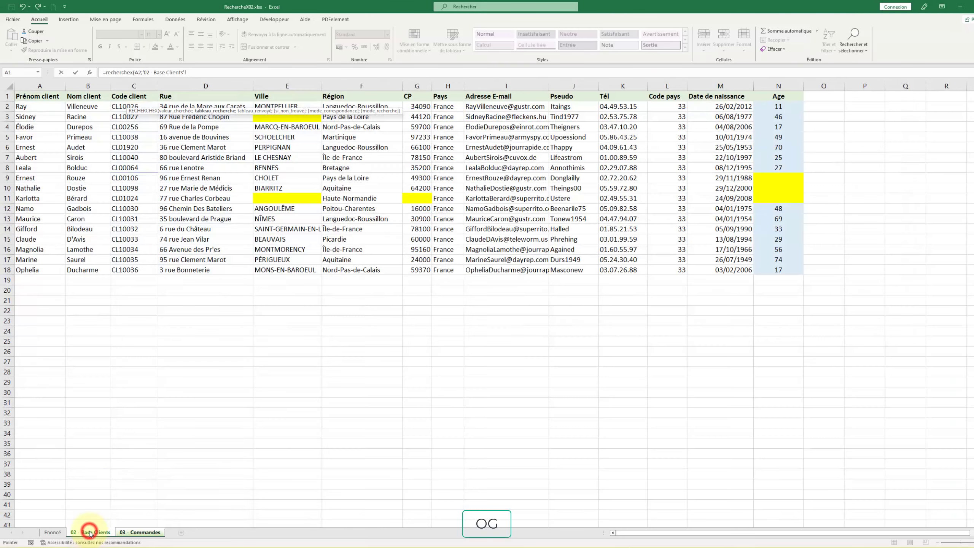
{"action": "left_click", "coordinate": [127, 85]}
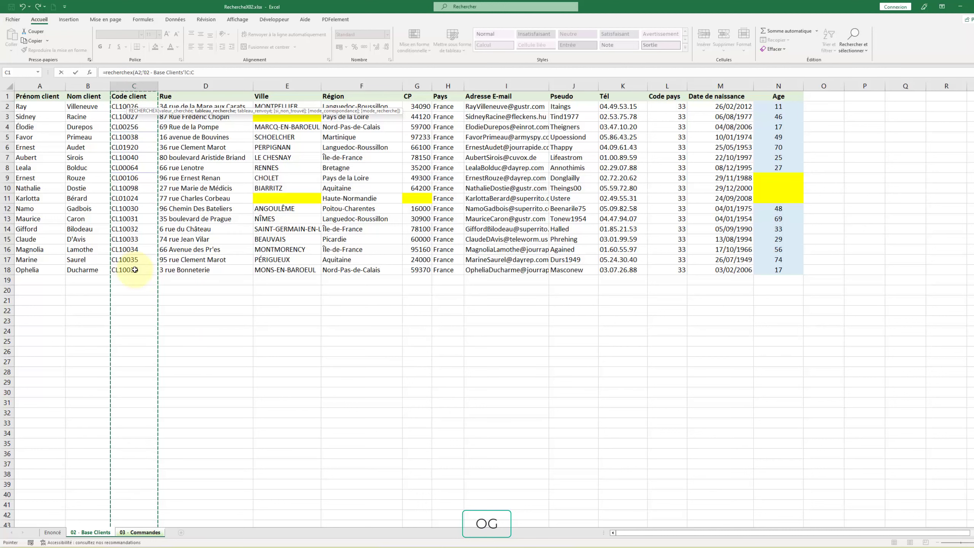
{"action": "type", "text": ";"}
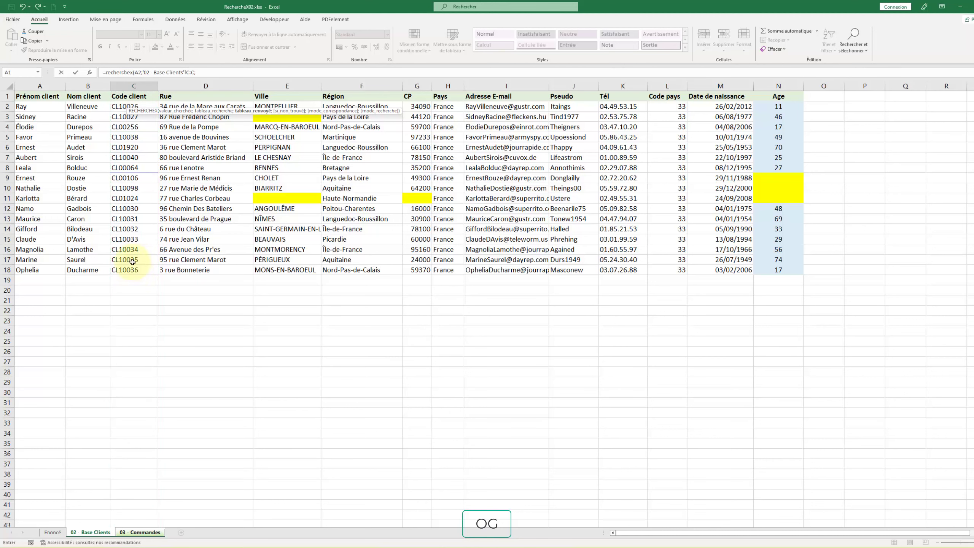
{"action": "left_click", "coordinate": [34, 86]}
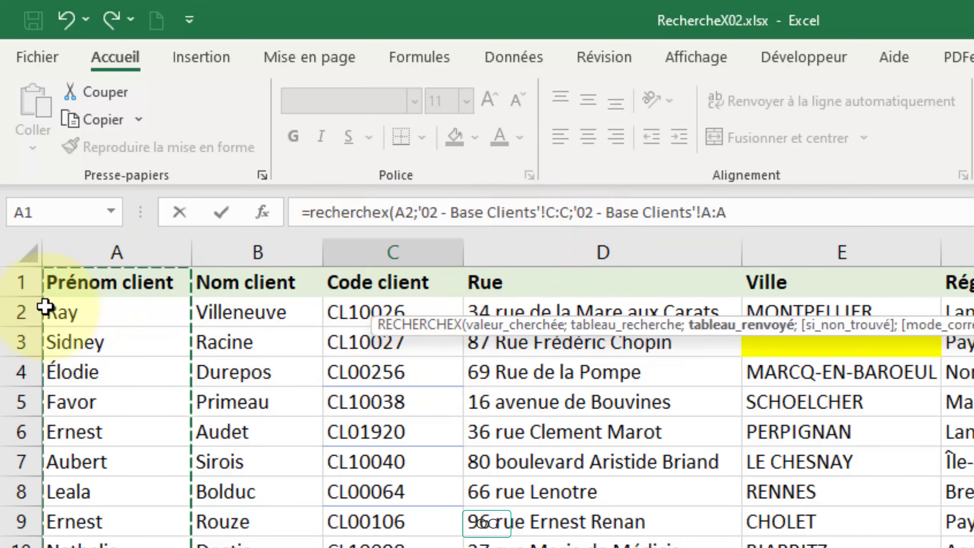
{"action": "type", "text": ")"}
{"action": "key", "text": "Return"}
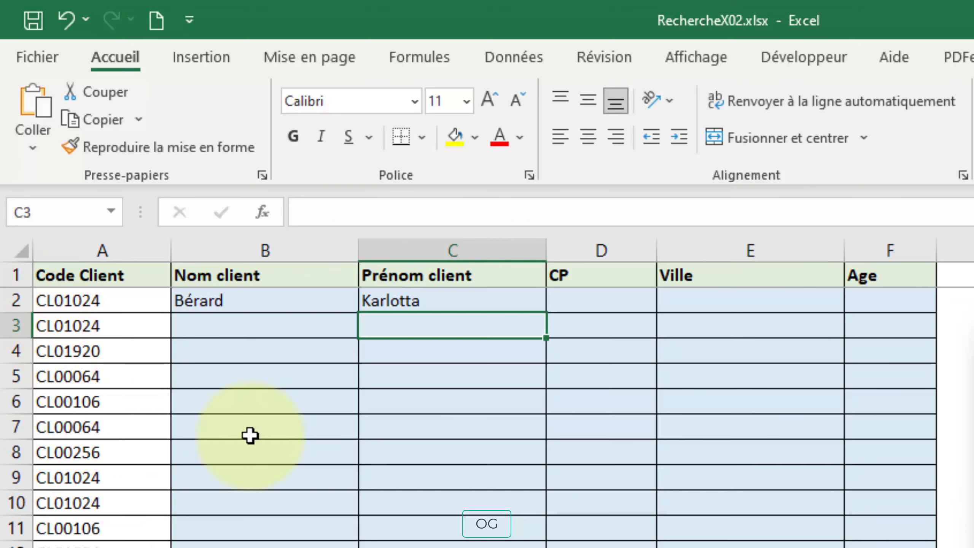
Step: Enter =RECHERCHEX(A2;'02 - Base Clients'!C:C;'02 - Base Clients'!G:G) in D2 for CP, returning 0
{"action": "left_click", "coordinate": [577, 301]}
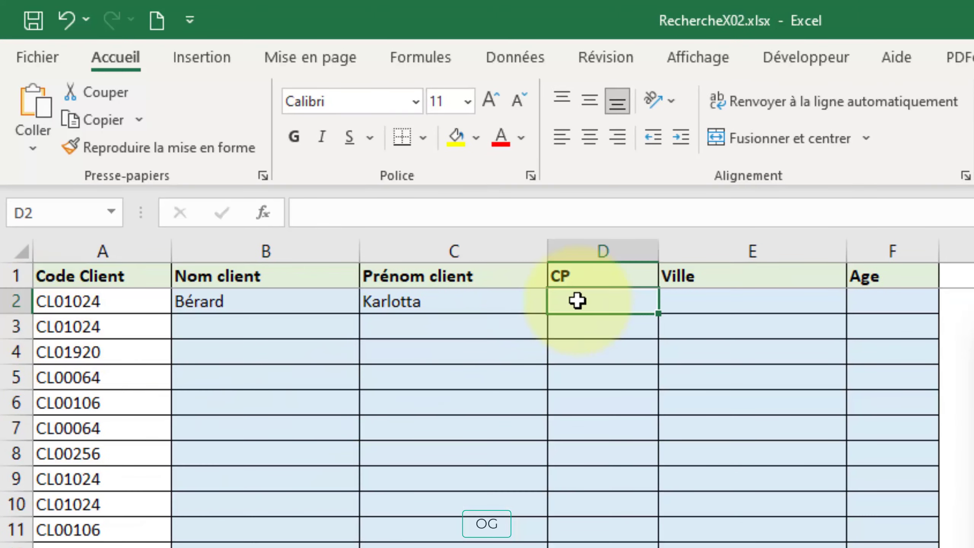
{"action": "type", "text": "=reche"}
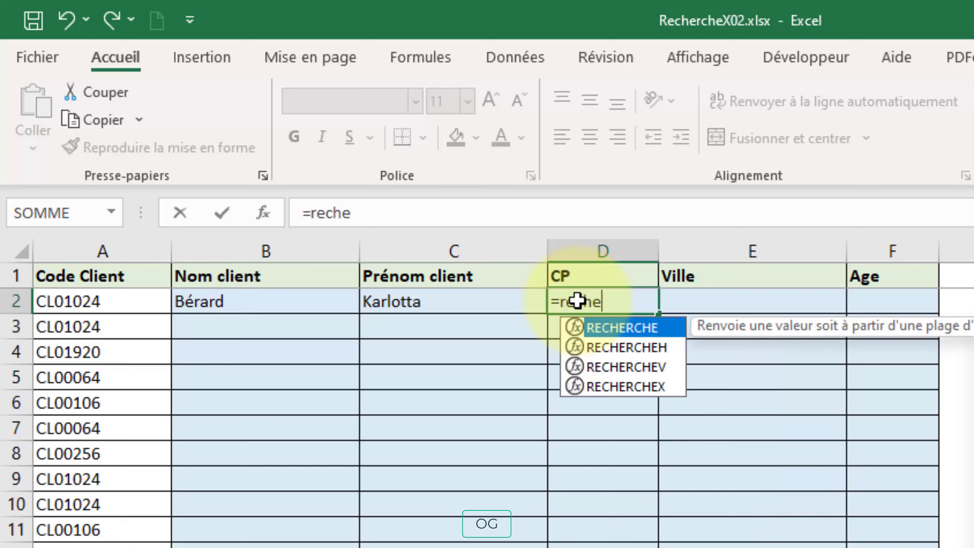
{"action": "double_click", "coordinate": [628, 386]}
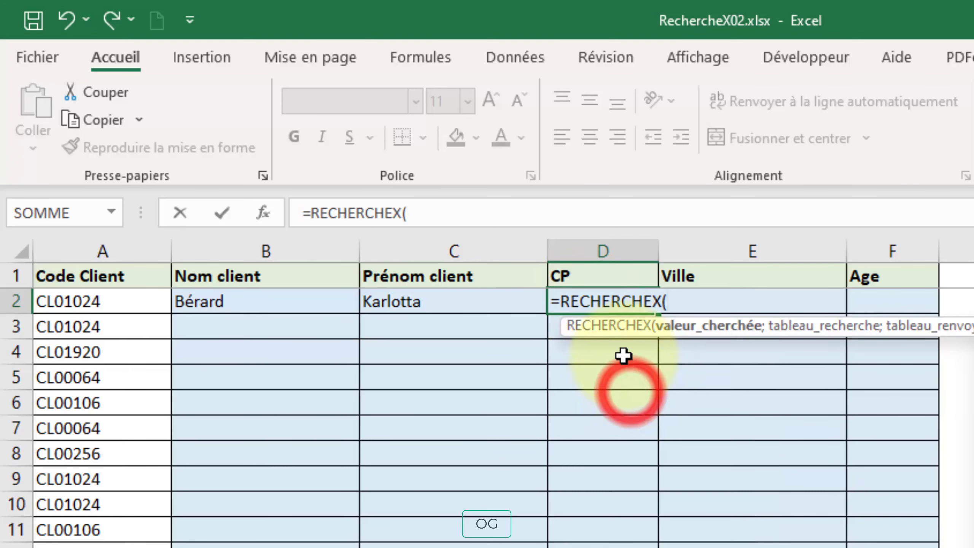
{"action": "left_click", "coordinate": [88, 306]}
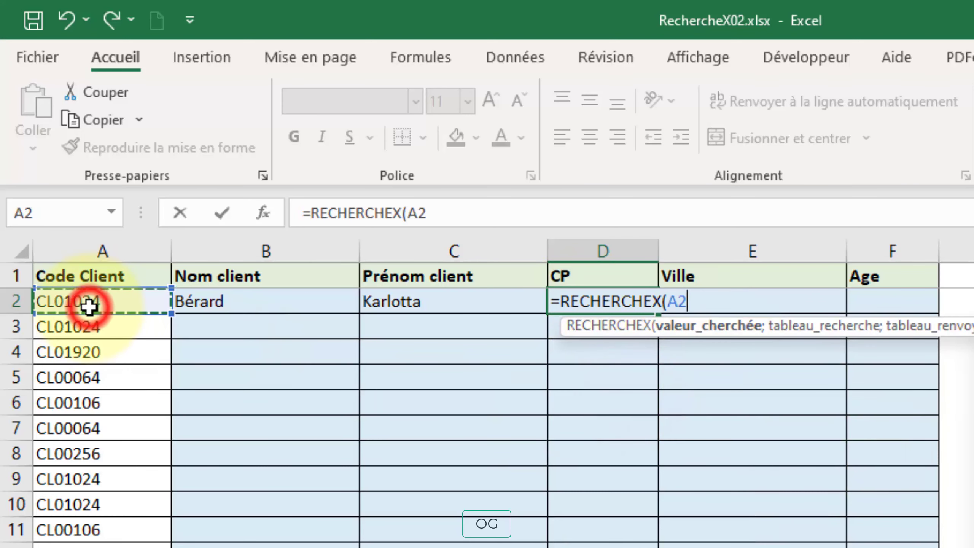
{"action": "type", "text": ";"}
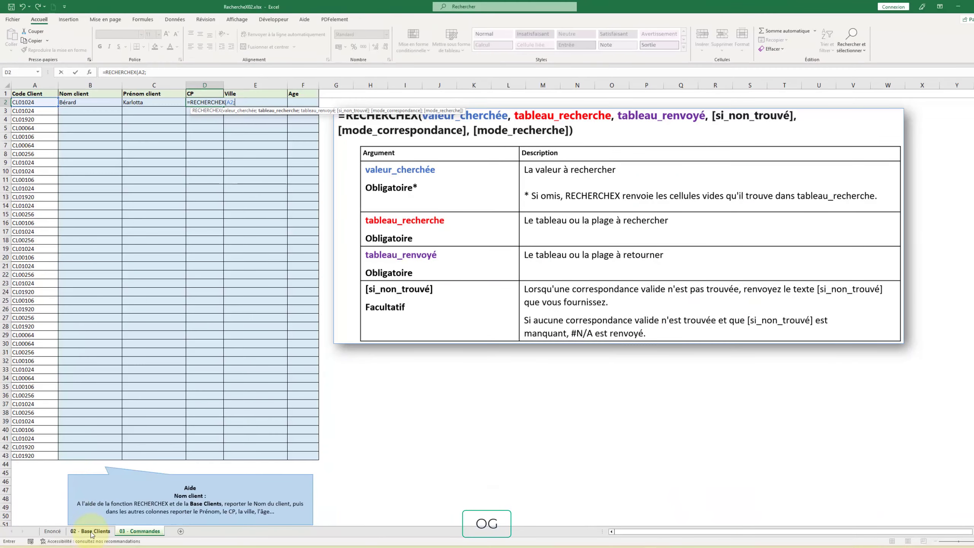
{"action": "left_click", "coordinate": [91, 533]}
{"action": "left_click", "coordinate": [132, 86]}
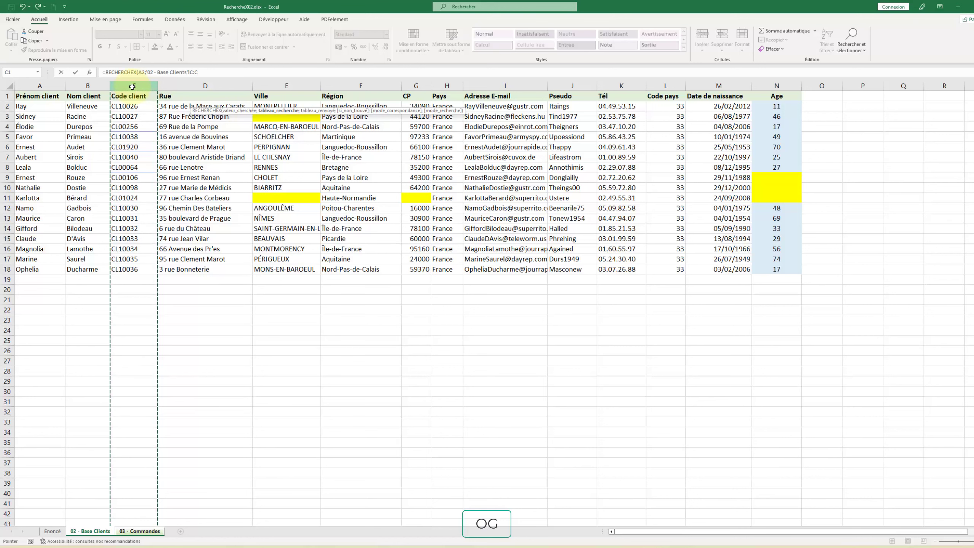
{"action": "type", "text": ";"}
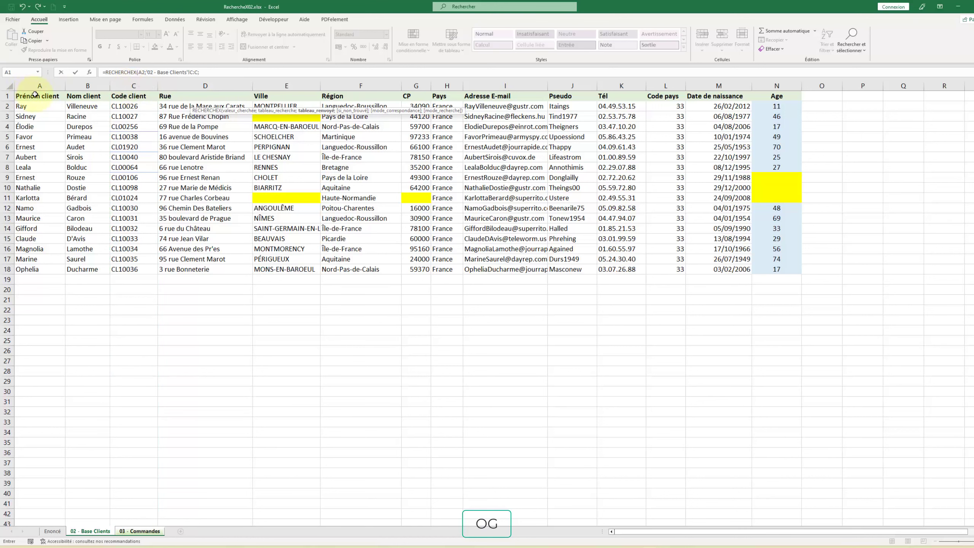
{"action": "left_click", "coordinate": [417, 84]}
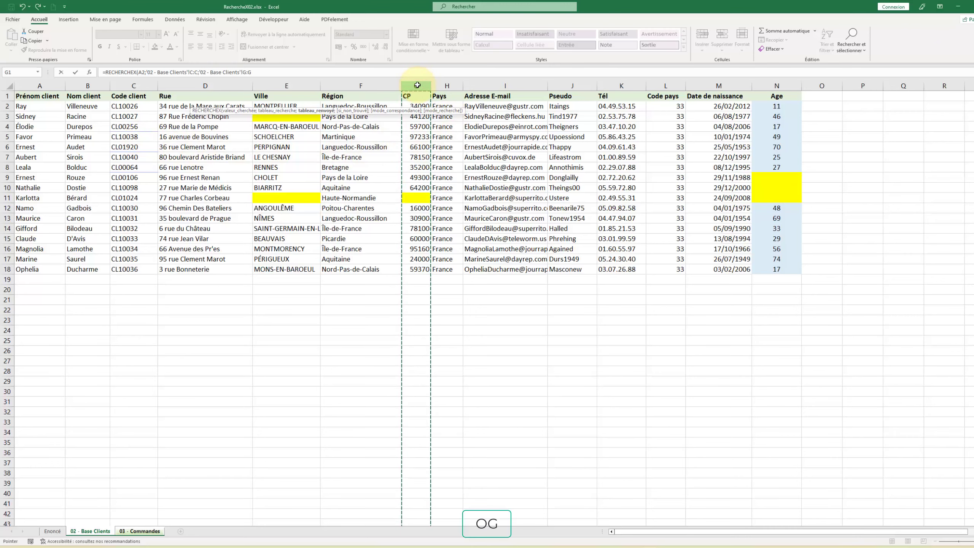
{"action": "key", "text": "Return"}
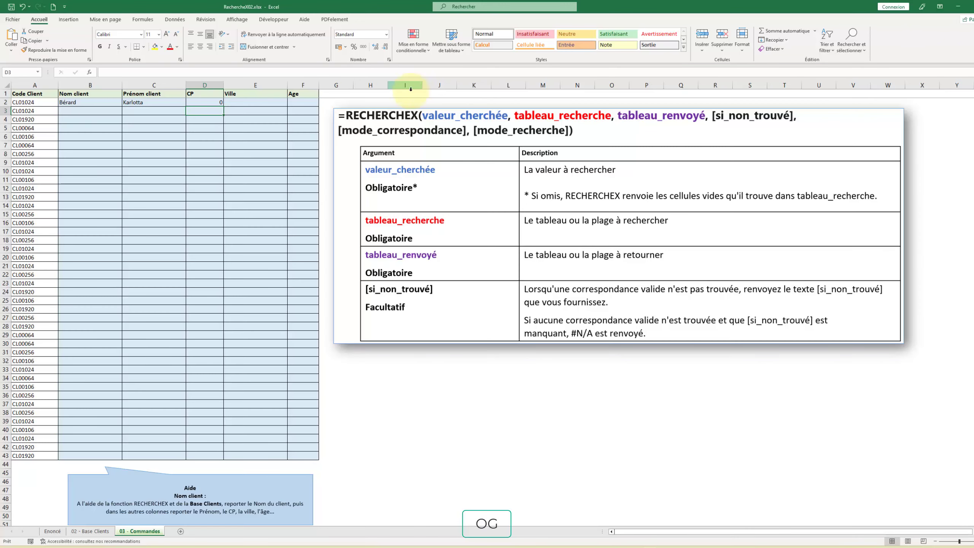
{"action": "left_click", "coordinate": [203, 102]}
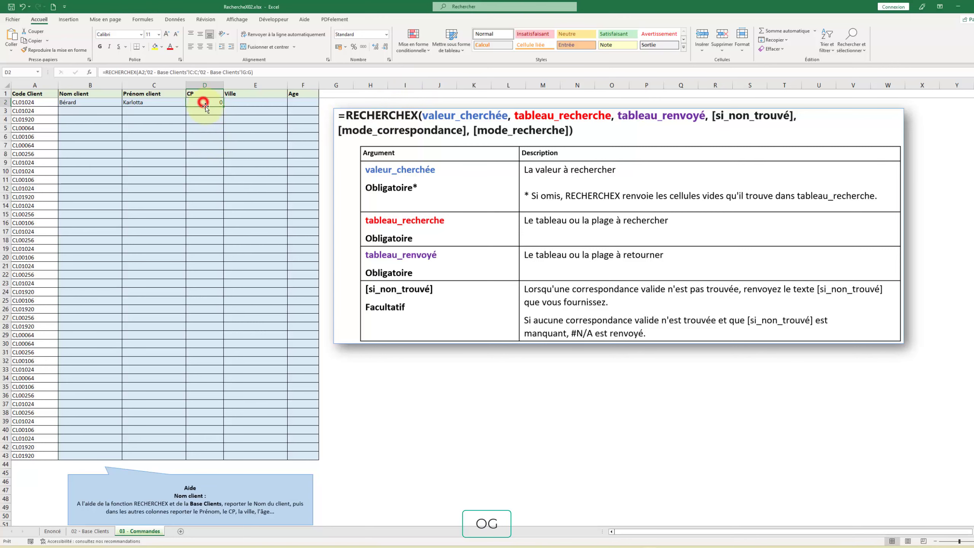
Step: Show row 11 of 02 - Base Clients with the client's blank CP, then return to Commandes
{"action": "left_click", "coordinate": [95, 534]}
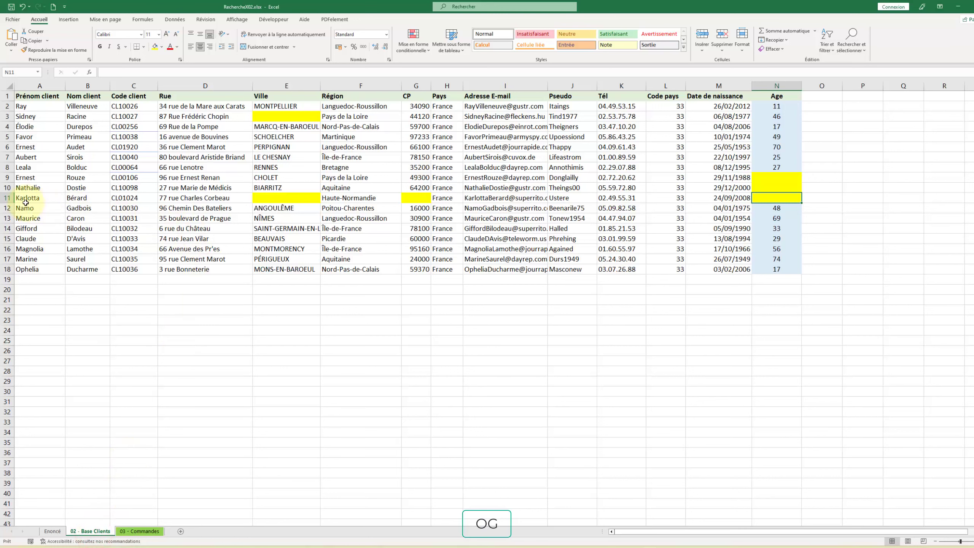
{"action": "left_click", "coordinate": [3, 198]}
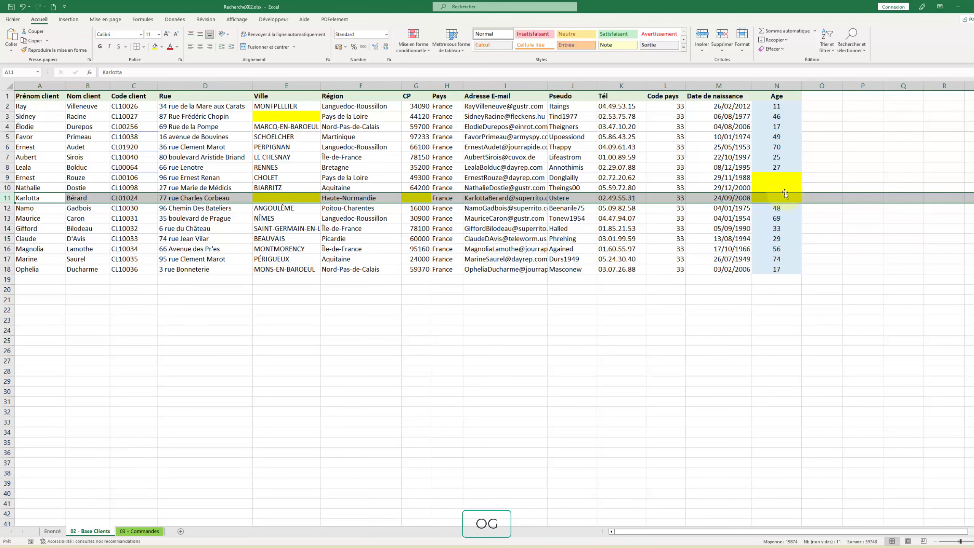
{"action": "left_click", "coordinate": [130, 532]}
Step: Enter =RECHERCHEX(A2;'02 - Base Clients'!C:C;'02 - Base Clients'!E:E) in E2 for Ville, then begin F2's formula
{"action": "left_click", "coordinate": [243, 102]}
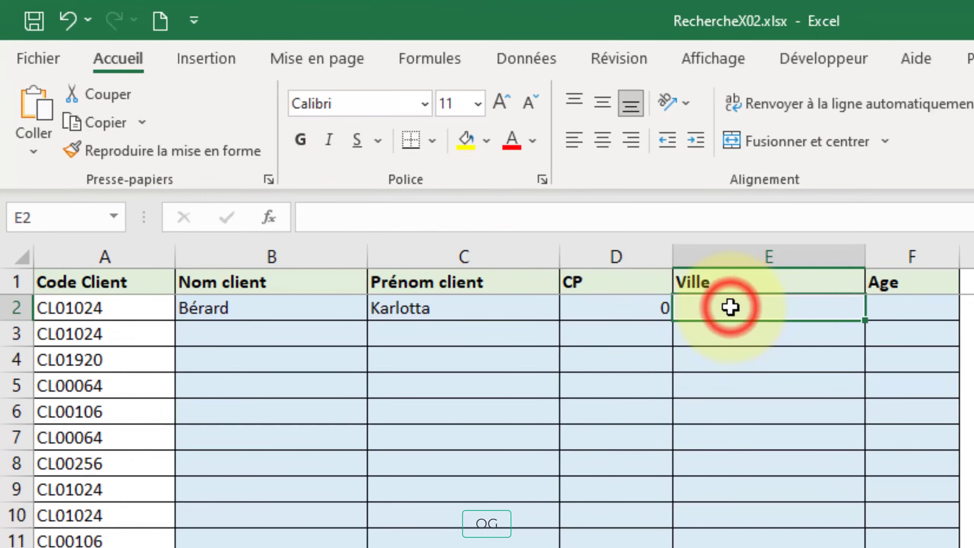
{"action": "type", "text": "=reche"}
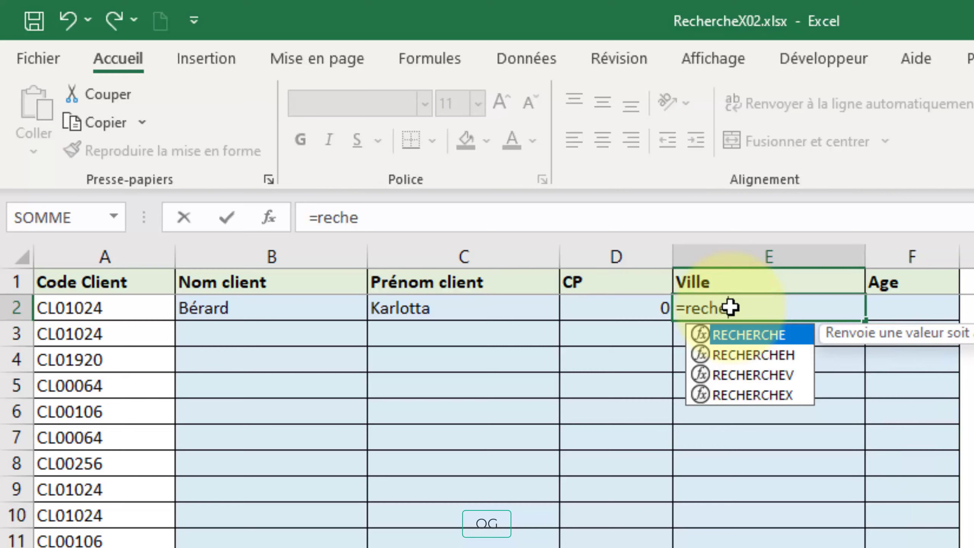
{"action": "double_click", "coordinate": [779, 395]}
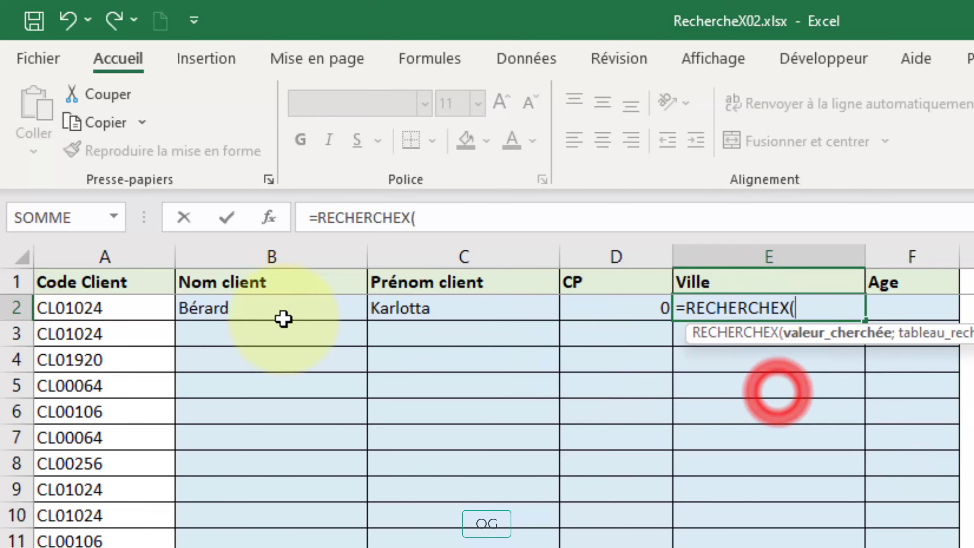
{"action": "left_click", "coordinate": [62, 313]}
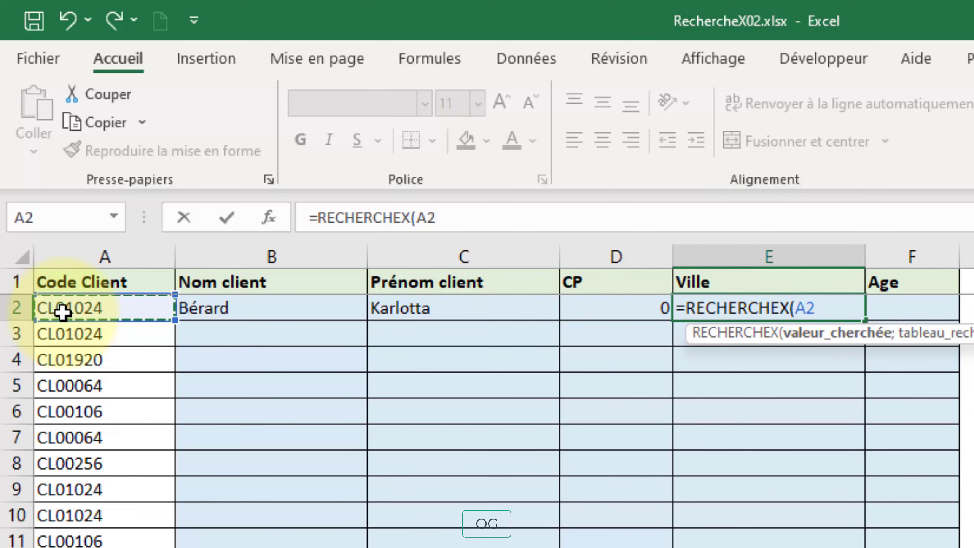
{"action": "type", "text": ";"}
{"action": "left_click", "coordinate": [90, 531]}
{"action": "left_click", "coordinate": [133, 86]}
{"action": "type", "text": ";"}
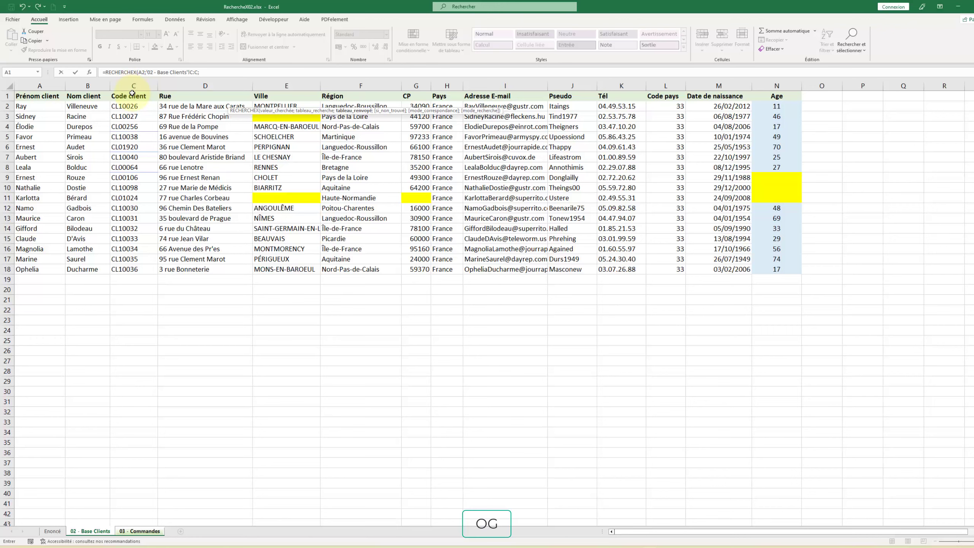
{"action": "left_click", "coordinate": [280, 86]}
{"action": "type", "text": ")"}
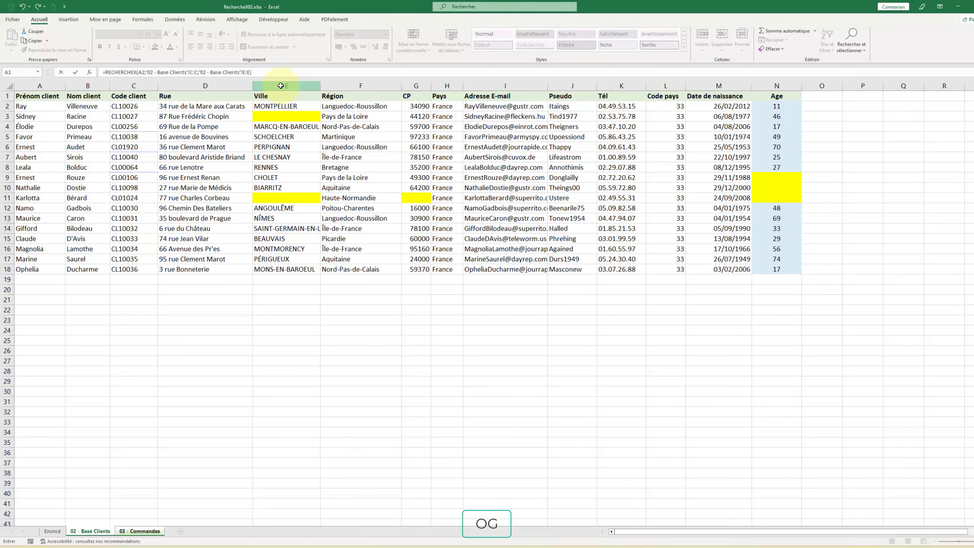
{"action": "key", "text": "Return"}
{"action": "left_click", "coordinate": [297, 105]}
{"action": "type", "text": "=reche"}
Step: Complete F2 as =RECHERCHEX(A2;'02 - Base Clients'!C:C;'02 - Base Clients'!N:N) to return Age
{"action": "double_click", "coordinate": [313, 130]}
{"action": "left_click", "coordinate": [32, 104]}
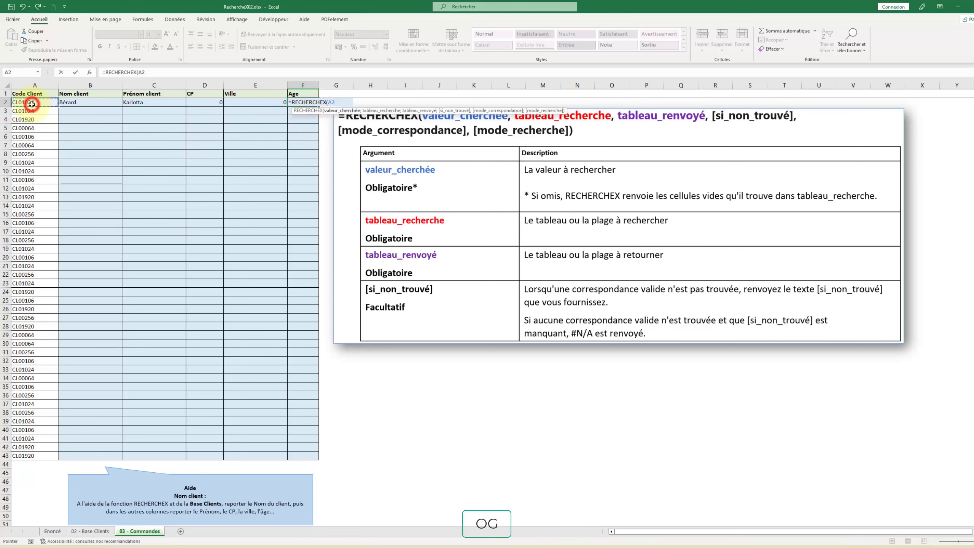
{"action": "type", "text": ";"}
{"action": "left_click", "coordinate": [91, 531]}
{"action": "left_click", "coordinate": [140, 89]}
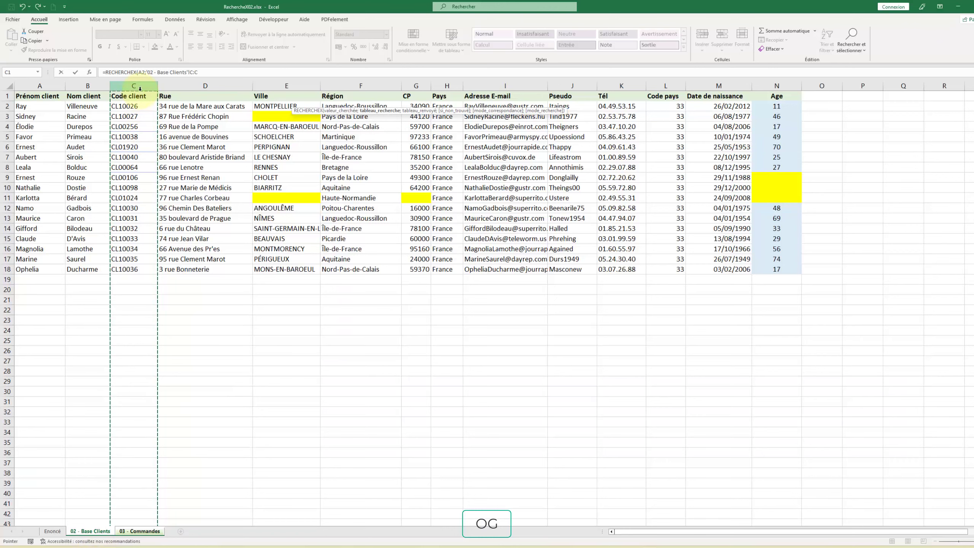
{"action": "type", "text": ";"}
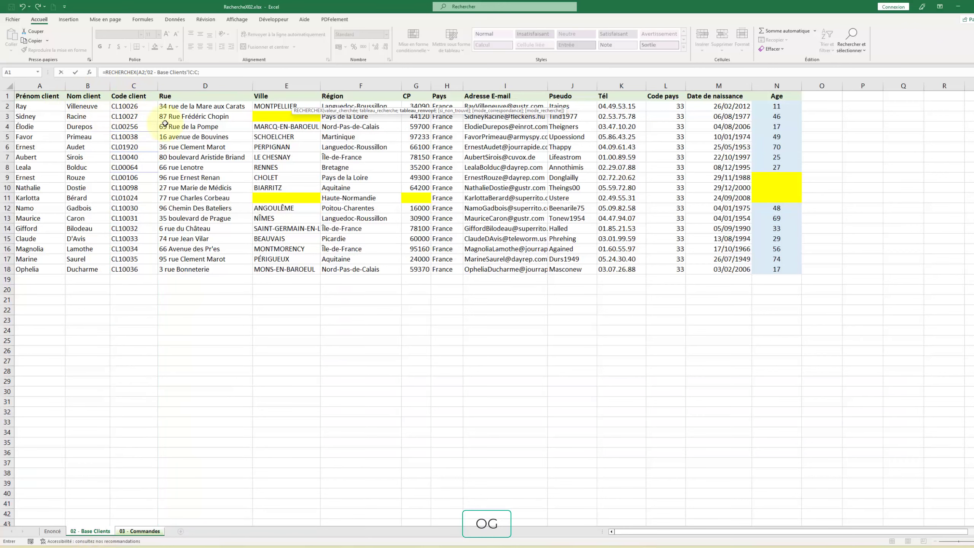
{"action": "left_click", "coordinate": [763, 87]}
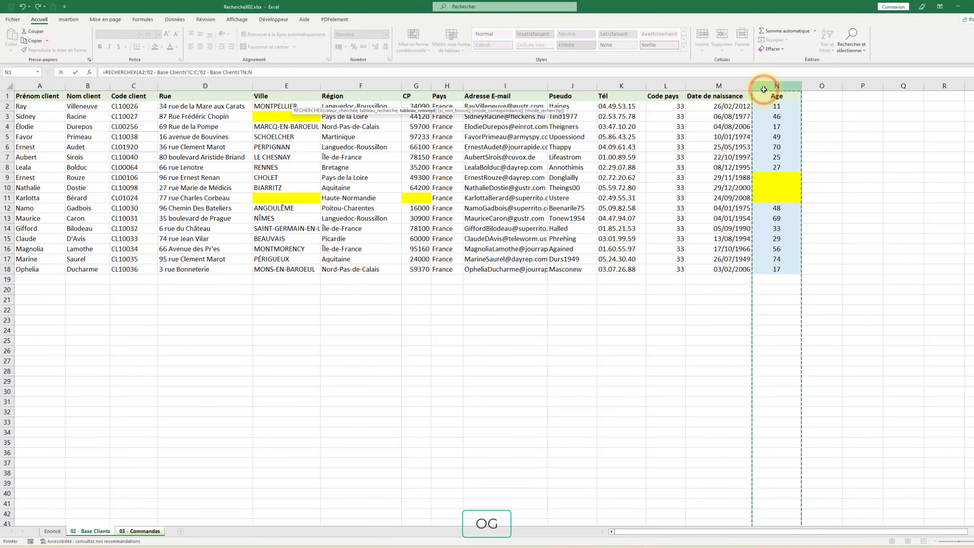
{"action": "key", "text": "Return"}
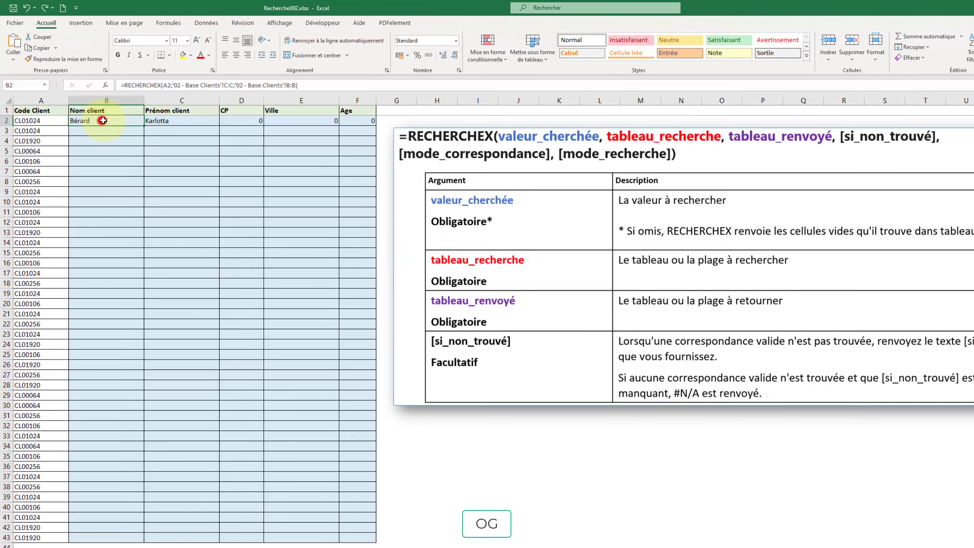
Step: Fill the B2:F2 lookup formulas down to row 43 and check the copied formulas
{"action": "left_click_drag", "start_coordinate": [87, 102], "coordinate": [277, 102]}
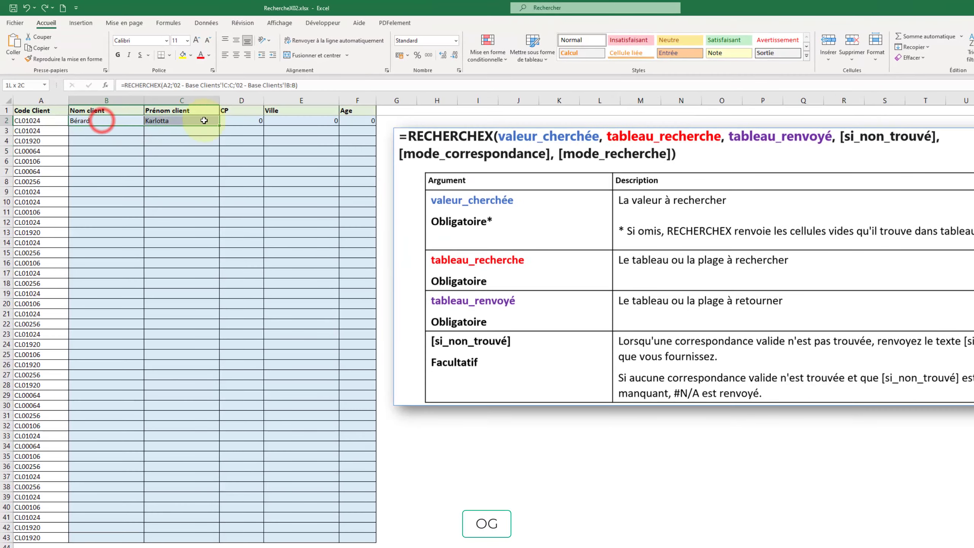
{"action": "mouse_move", "coordinate": [327, 121]}
{"action": "left_mouse_down"}
{"action": "mouse_move", "coordinate": [379, 124]}
{"action": "mouse_move", "coordinate": [386, 542]}
{"action": "left_mouse_up"}
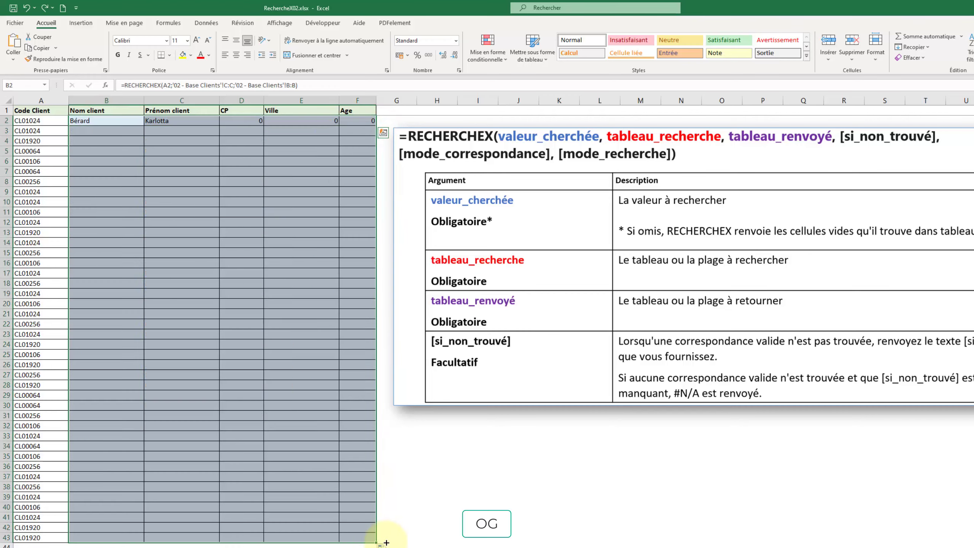
{"action": "left_click", "coordinate": [477, 476]}
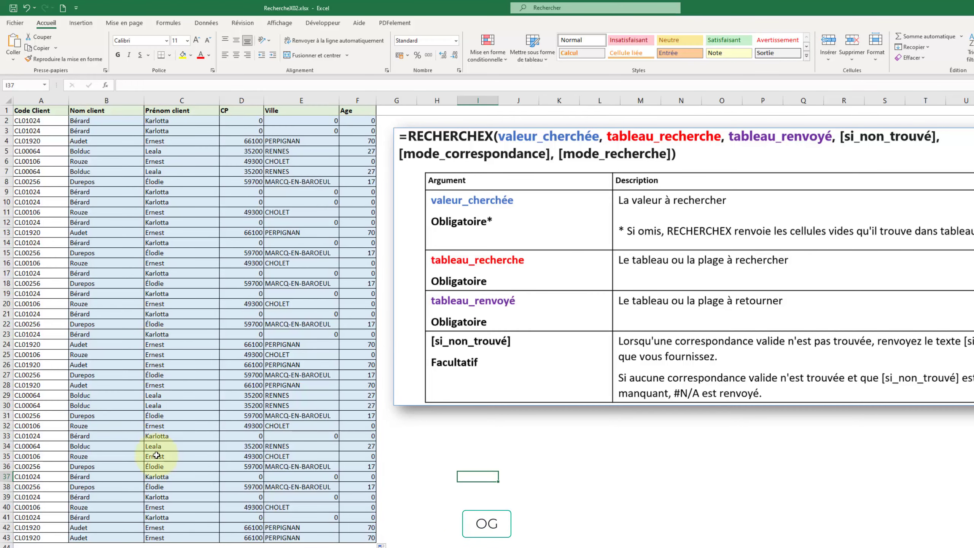
{"action": "left_click", "coordinate": [236, 120]}
{"action": "left_click", "coordinate": [301, 122]}
{"action": "left_click", "coordinate": [362, 121]}
{"action": "left_click", "coordinate": [238, 120]}
{"action": "left_click", "coordinate": [294, 122]}
{"action": "left_click", "coordinate": [355, 121]}
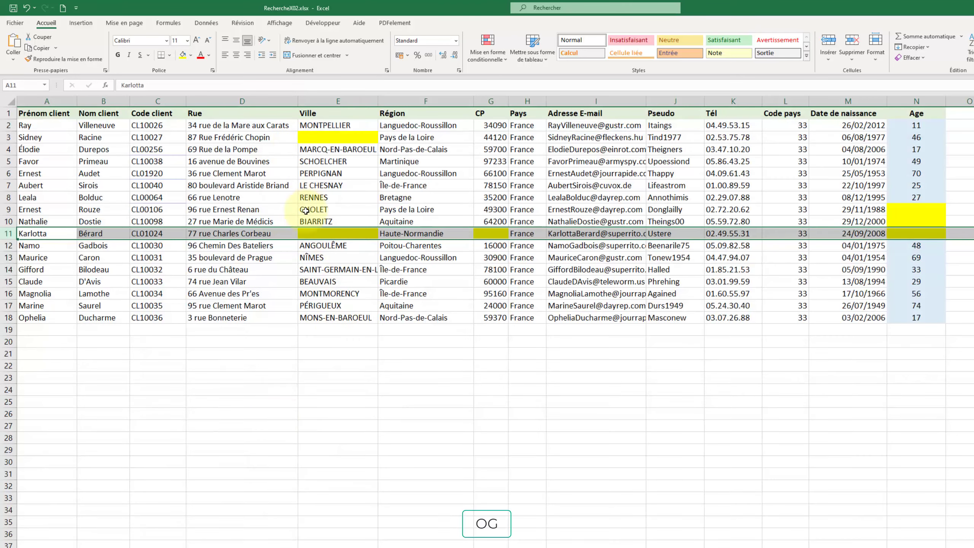
Step: Highlight the blank CP and ages in rows 10–11, then edit A10's client code
{"action": "left_click", "coordinate": [315, 235]}
{"action": "left_click", "coordinate": [487, 234]}
{"action": "left_click_drag", "start_coordinate": [920, 236], "coordinate": [917, 215]}
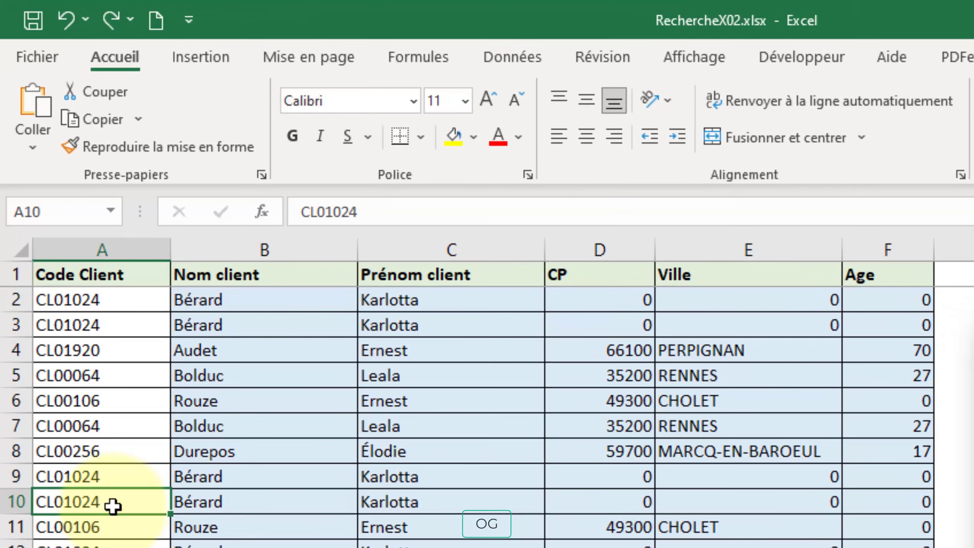
{"action": "double_click", "coordinate": [114, 503]}
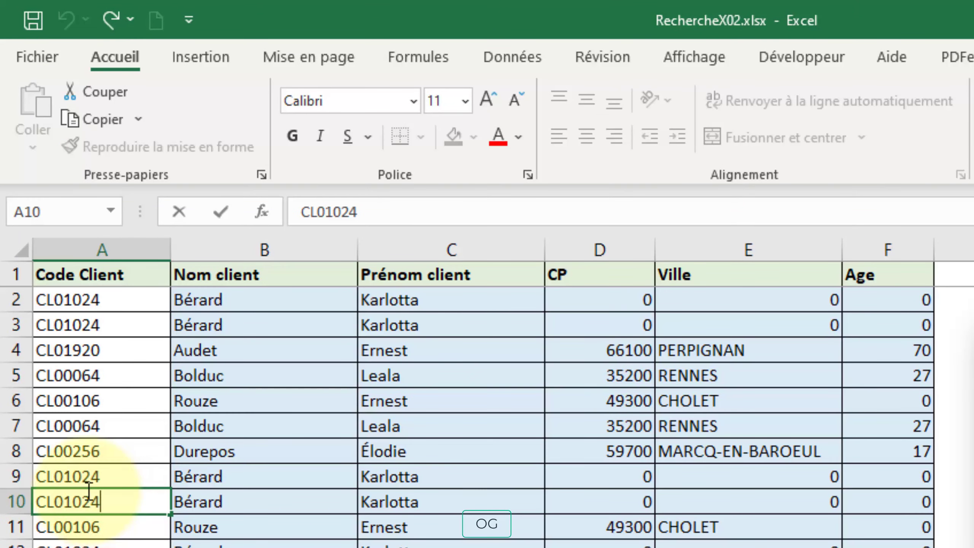
{"action": "left_click_drag", "start_coordinate": [89, 495], "coordinate": [127, 500]}
Step: Change A10's client code to CL01028, producing #N/A lookups in row 10
{"action": "type", "text": "8"}
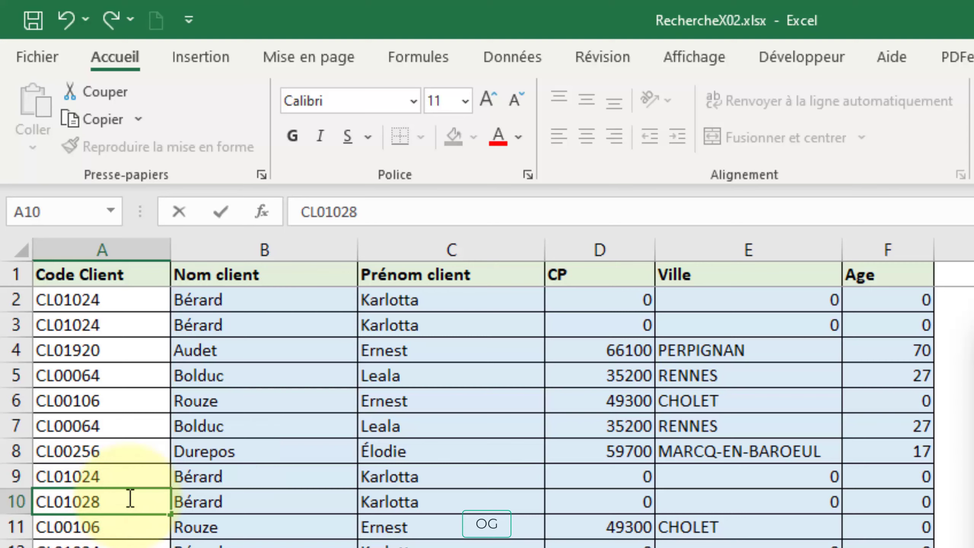
{"action": "key", "text": "Return"}
{"action": "left_click", "coordinate": [54, 506]}
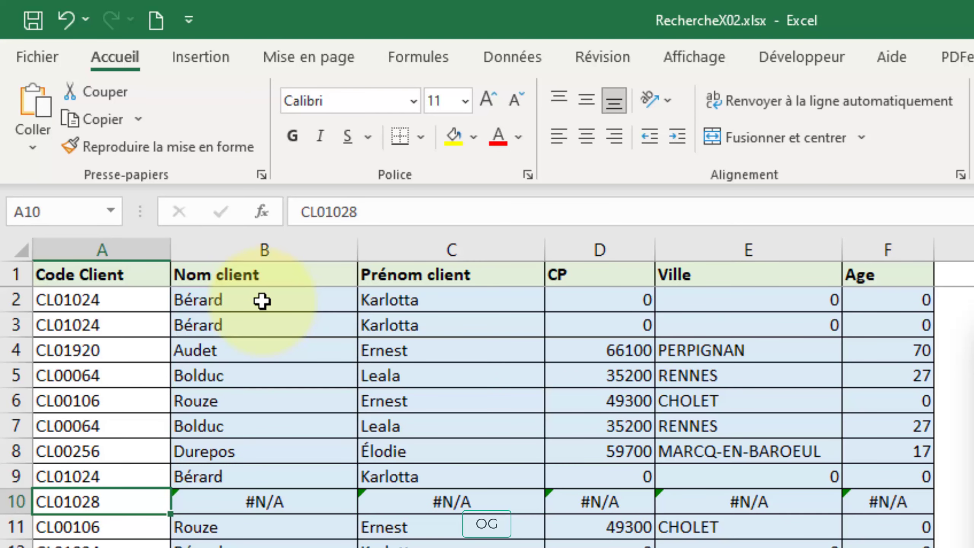
Step: Clear all copied lookup results from B3 down to the table's last row
{"action": "left_click", "coordinate": [257, 325]}
{"action": "key", "text": "ctrl+shift+End"}
{"action": "key", "text": "Delete"}
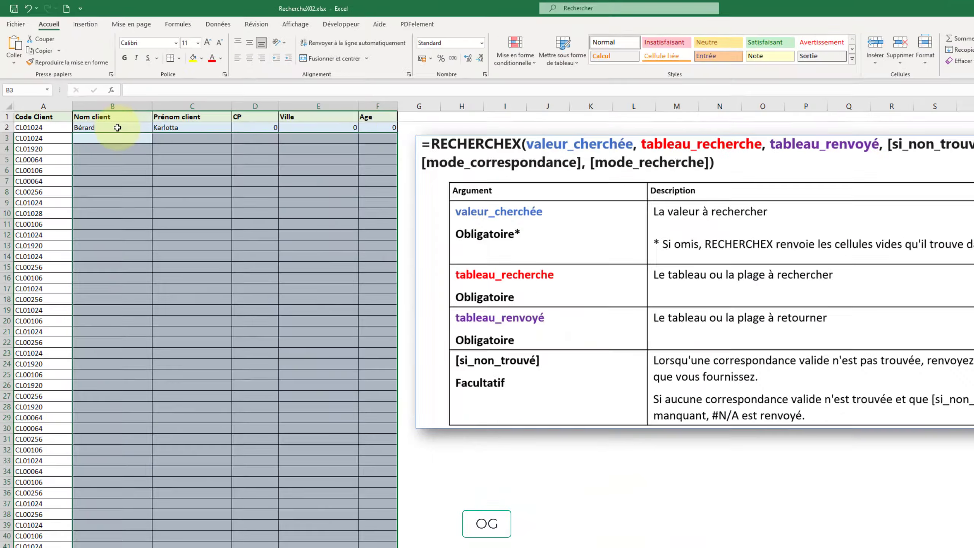
Step: Append ;"Nom non trouvé" as the si_non_trouvé argument to B2's RECHERCHEX formula
{"action": "double_click", "coordinate": [99, 108]}
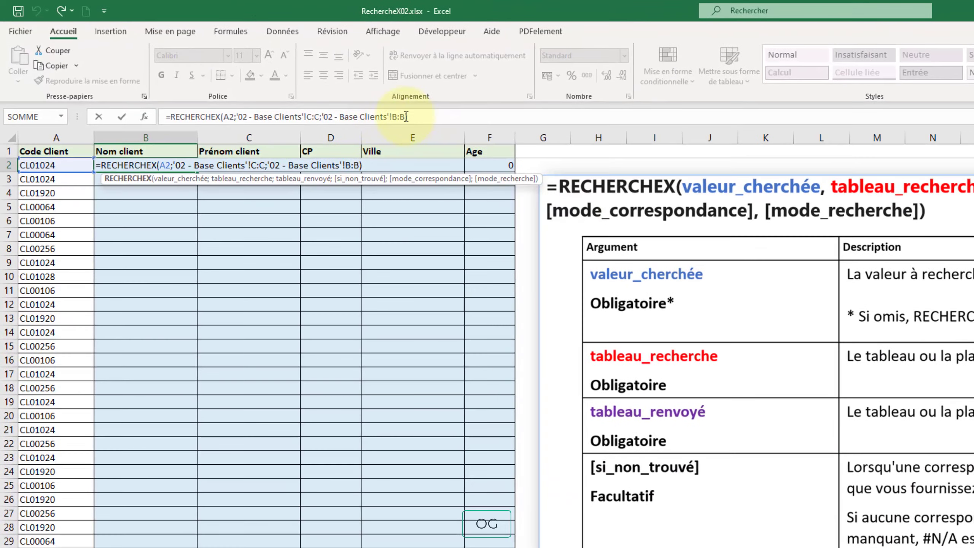
{"action": "left_click", "coordinate": [406, 117]}
{"action": "type", "text": ";\"Nom non trouvé"}
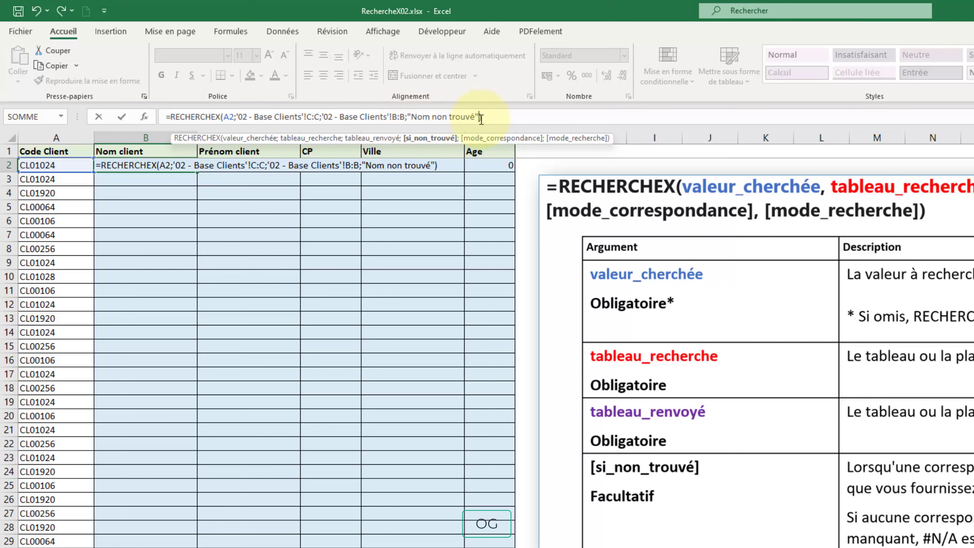
{"action": "key", "text": "Return"}
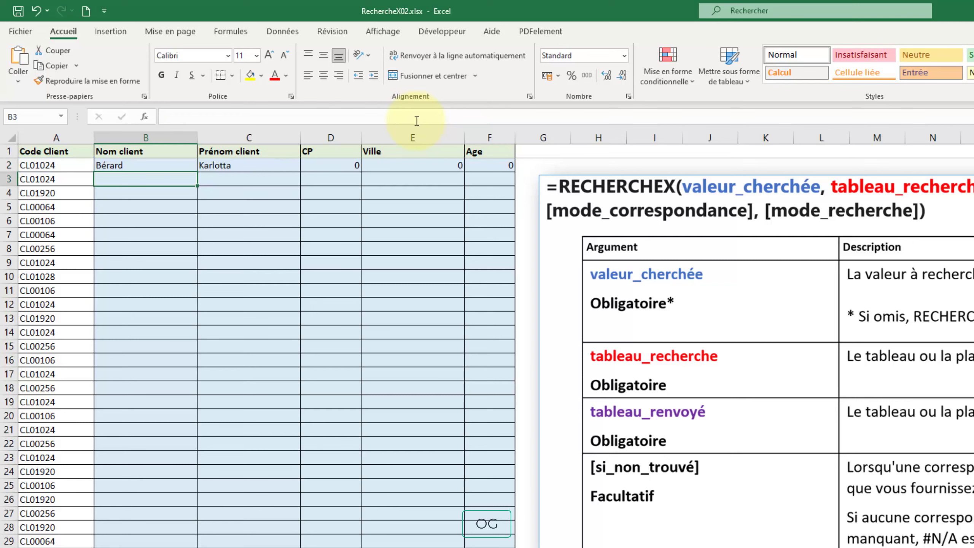
Step: Fill B2:F2 down the table and confirm B10 now shows "Nom non trouvé"
{"action": "left_click_drag", "start_coordinate": [179, 165], "coordinate": [519, 171]}
{"action": "double_click", "coordinate": [514, 173]}
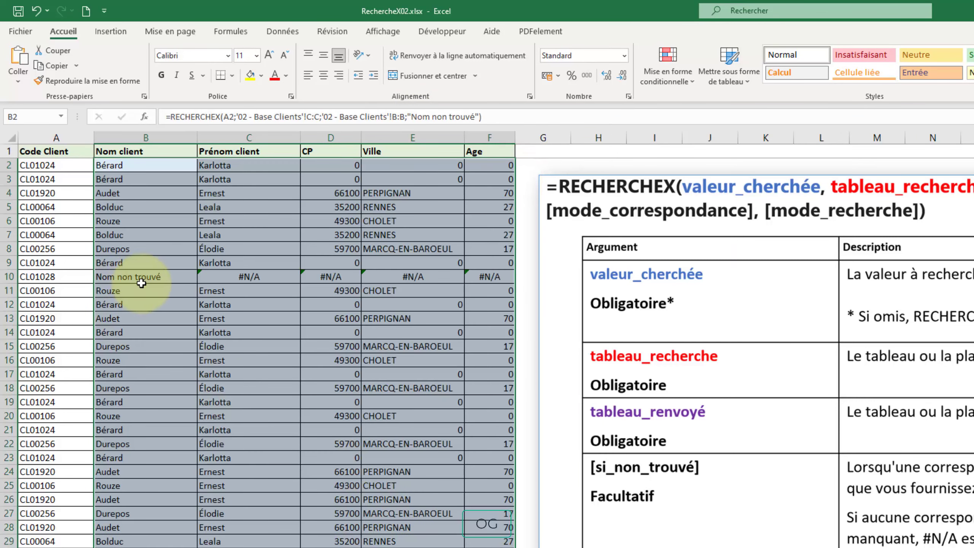
{"action": "left_click", "coordinate": [138, 276]}
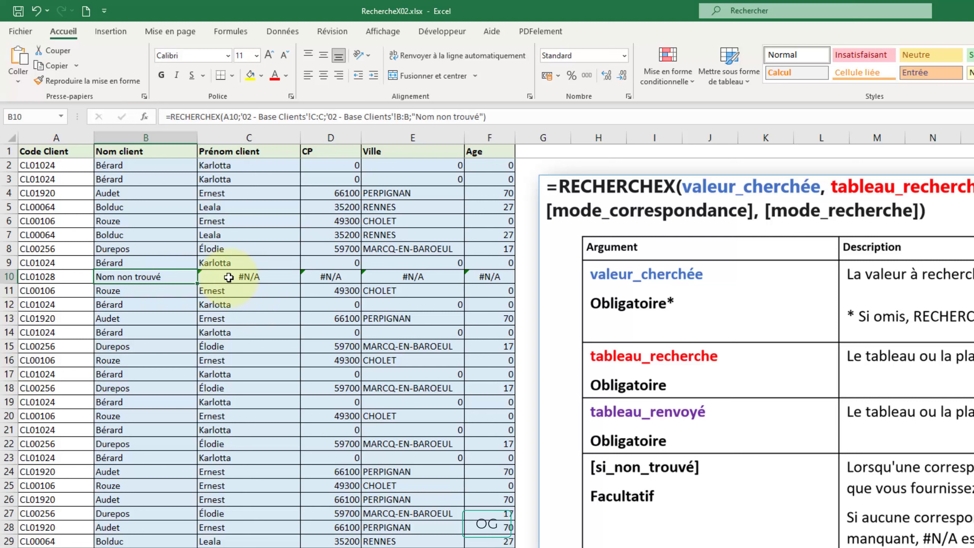
{"action": "double_click", "coordinate": [163, 165]}
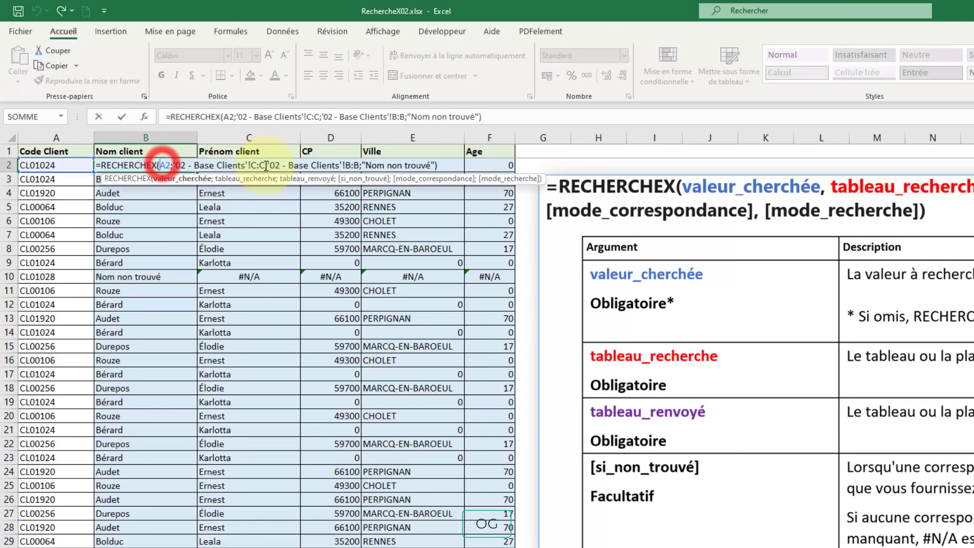
Step: Replace "Nom non trouvé" with "" in B2's formula and fill it down column B so unfound names show blank
{"action": "left_click_drag", "start_coordinate": [367, 165], "coordinate": [430, 166]}
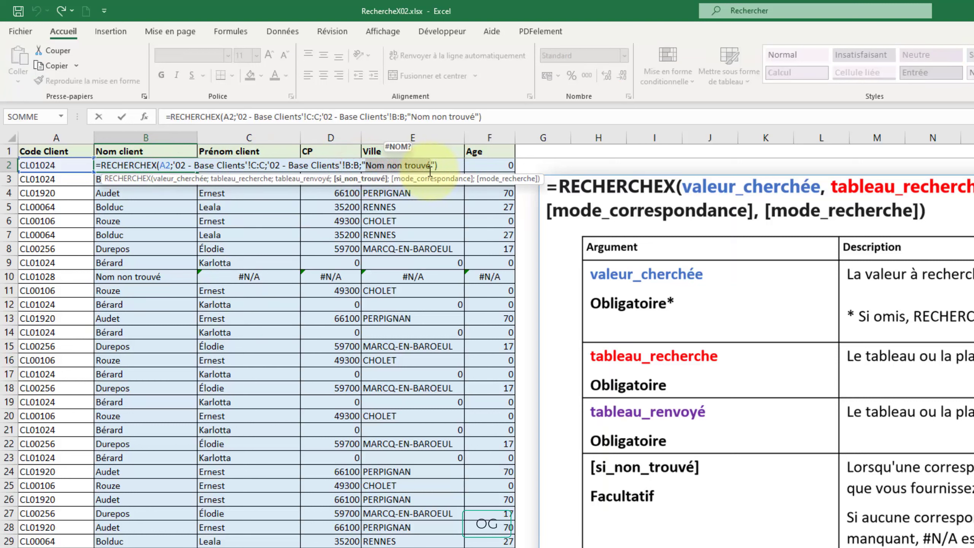
{"action": "key", "text": "BackSpace"}
{"action": "key", "text": "Return"}
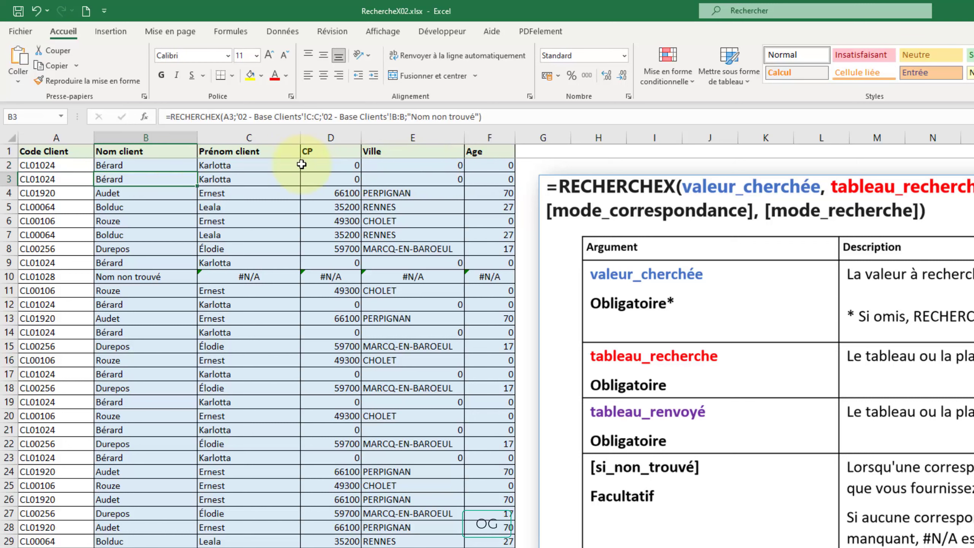
{"action": "left_click", "coordinate": [167, 167]}
{"action": "double_click", "coordinate": [198, 173]}
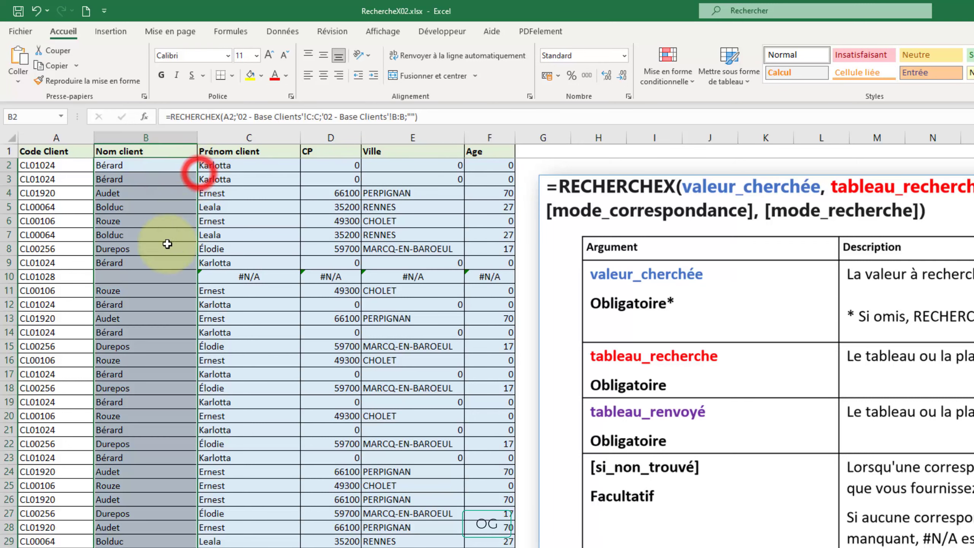
{"action": "left_click", "coordinate": [114, 278]}
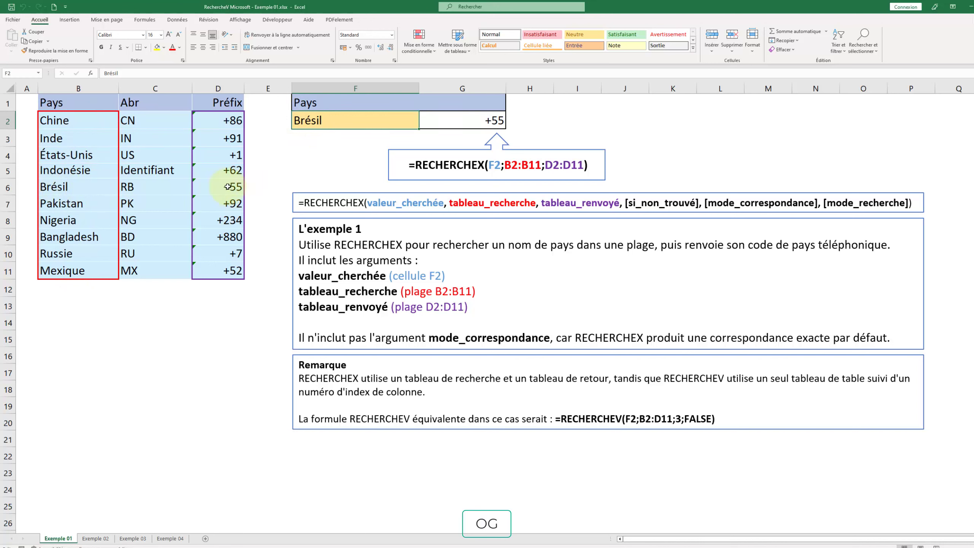
Step: Change the country in F2 from Brésil to Chine so the lookup returns +86
{"action": "type", "text": "Chine"}
{"action": "key", "text": "Return"}
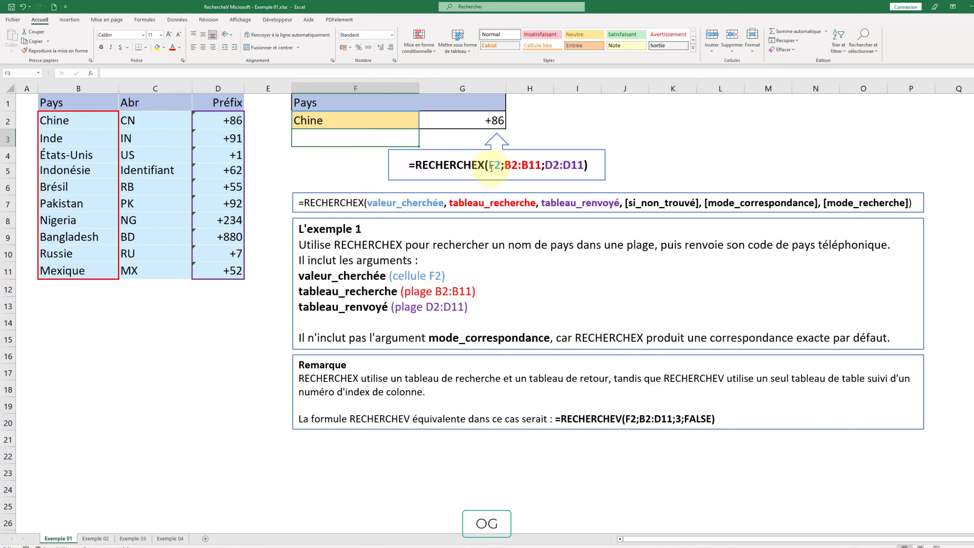
{"action": "left_click", "coordinate": [350, 122]}
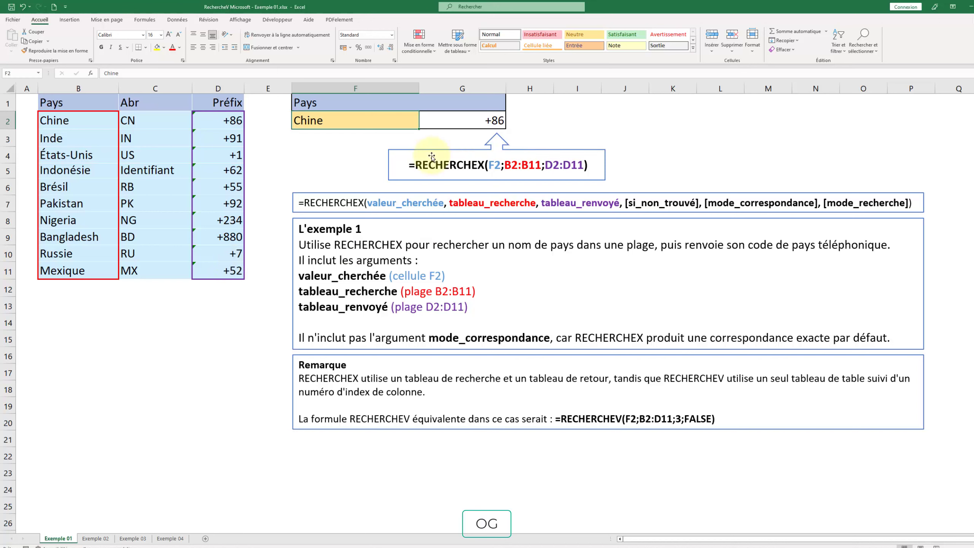
Step: Rewrite G2's RECHERCHEX to use whole columns B:B and D:D instead of B2:B11 and D2:D11
{"action": "left_click", "coordinate": [432, 121]}
{"action": "double_click", "coordinate": [472, 122]}
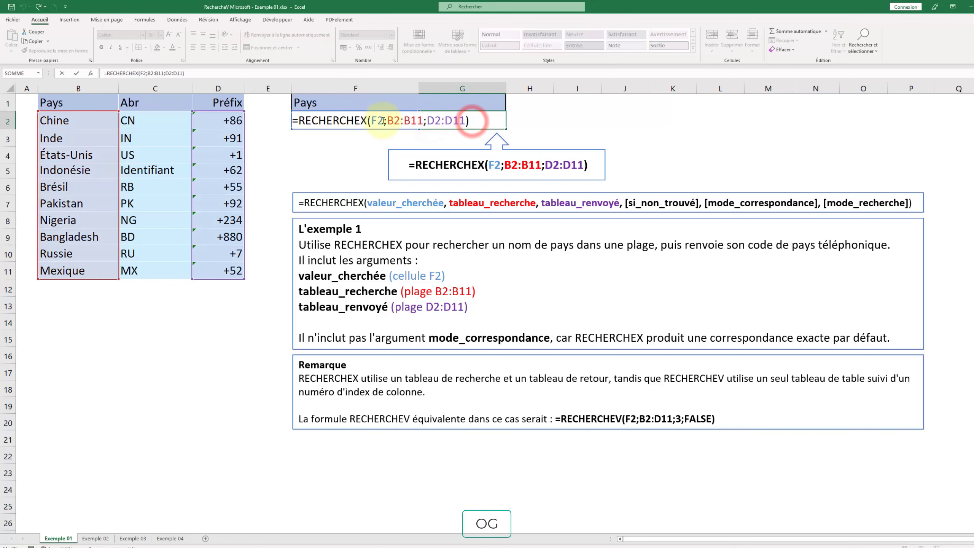
{"action": "left_click_drag", "start_coordinate": [387, 121], "coordinate": [423, 122]}
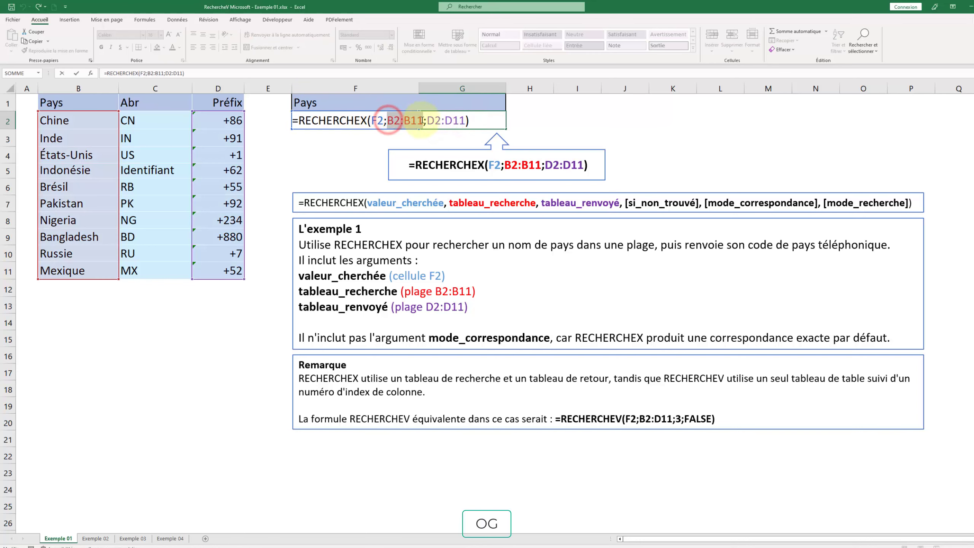
{"action": "left_click", "coordinate": [81, 88]}
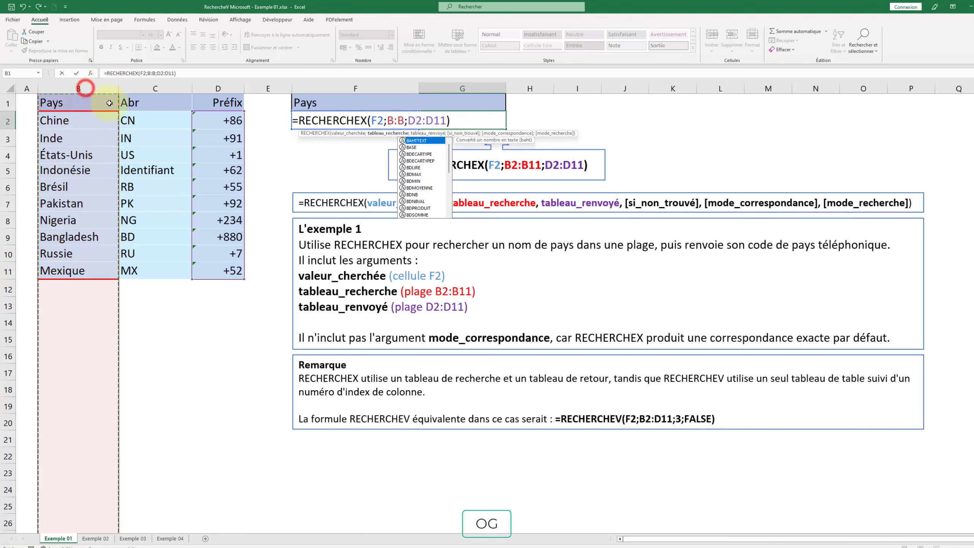
{"action": "left_click_drag", "start_coordinate": [407, 121], "coordinate": [445, 121]}
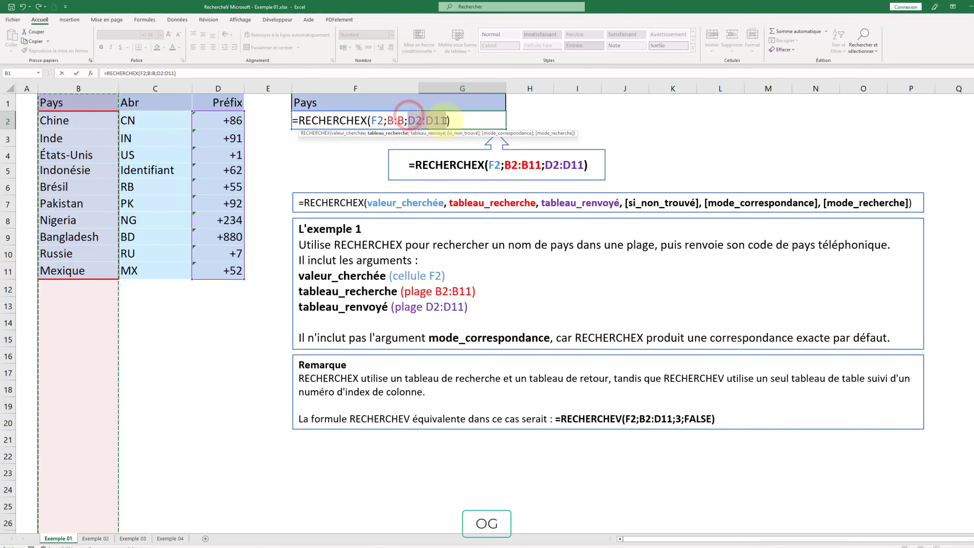
{"action": "left_click", "coordinate": [213, 89]}
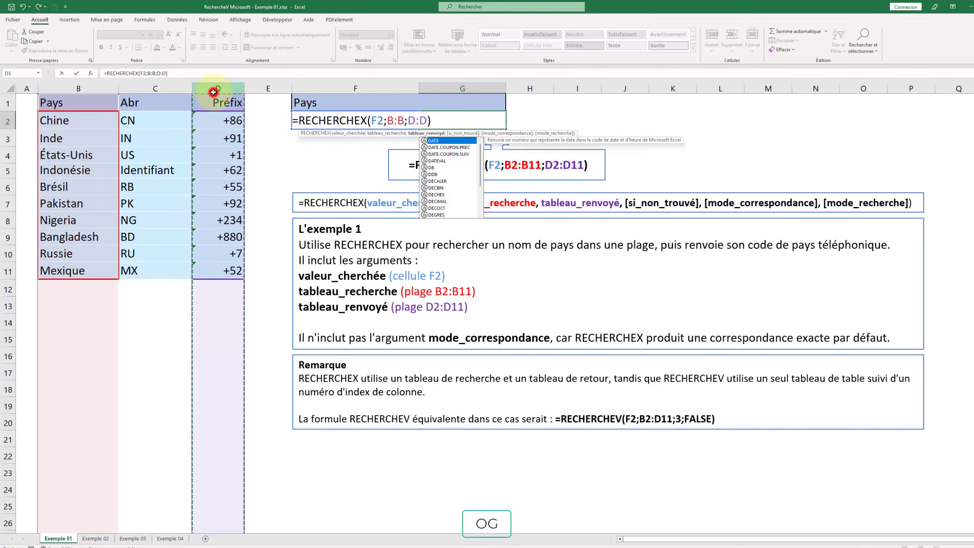
{"action": "key", "text": "Return"}
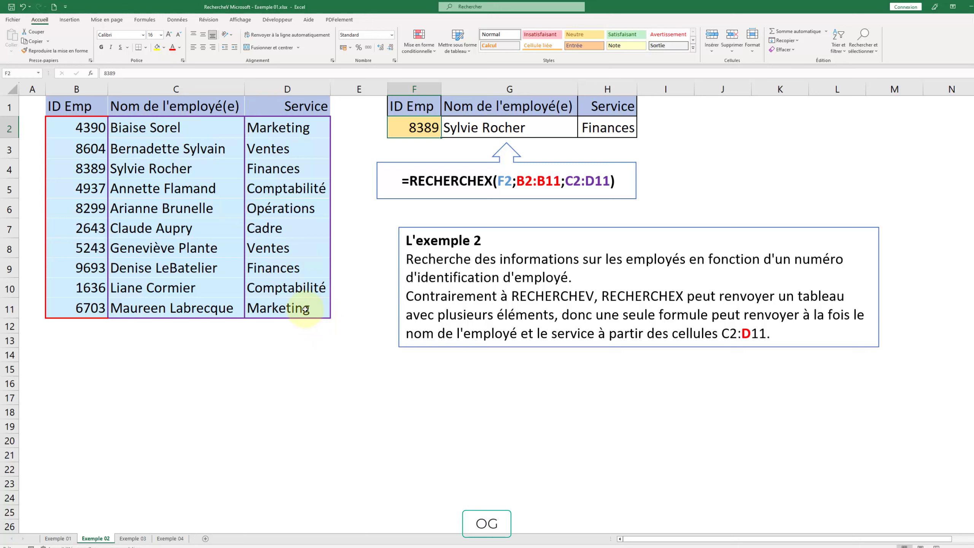
Step: Enter employee ID 4390 in F2 to return that employee's name and the Marketing department
{"action": "left_click", "coordinate": [475, 130]}
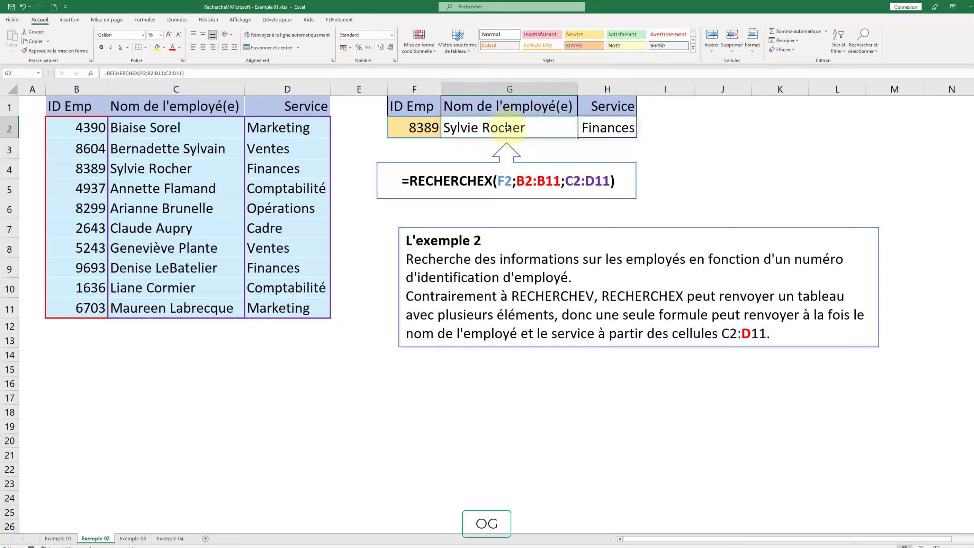
{"action": "left_click", "coordinate": [599, 128]}
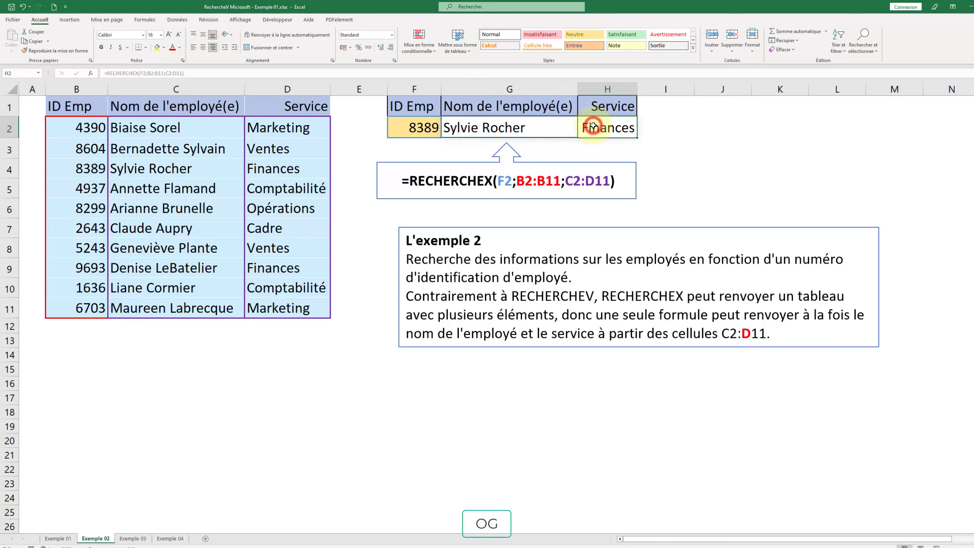
{"action": "left_click", "coordinate": [412, 127]}
{"action": "type", "text": "4390"}
{"action": "key", "text": "Return"}
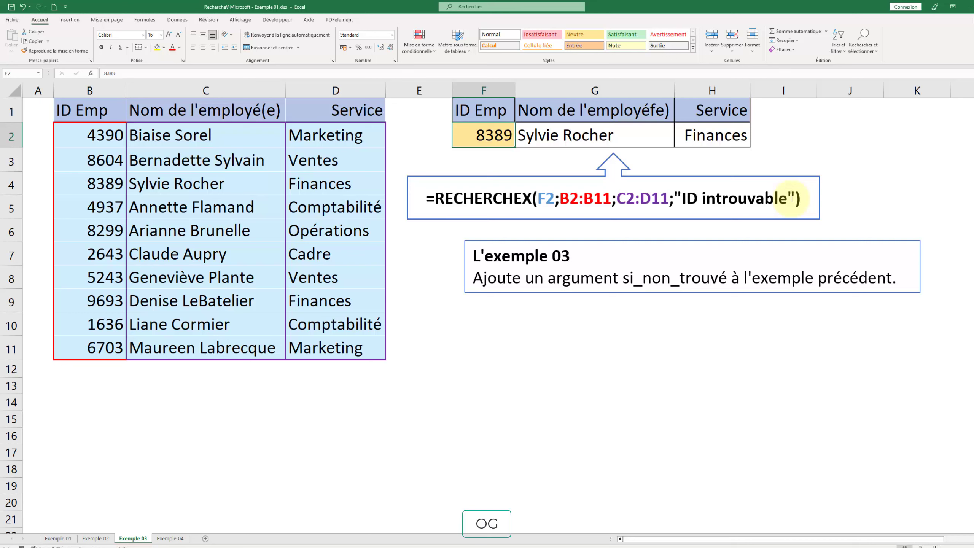
{"action": "left_click", "coordinate": [561, 134]}
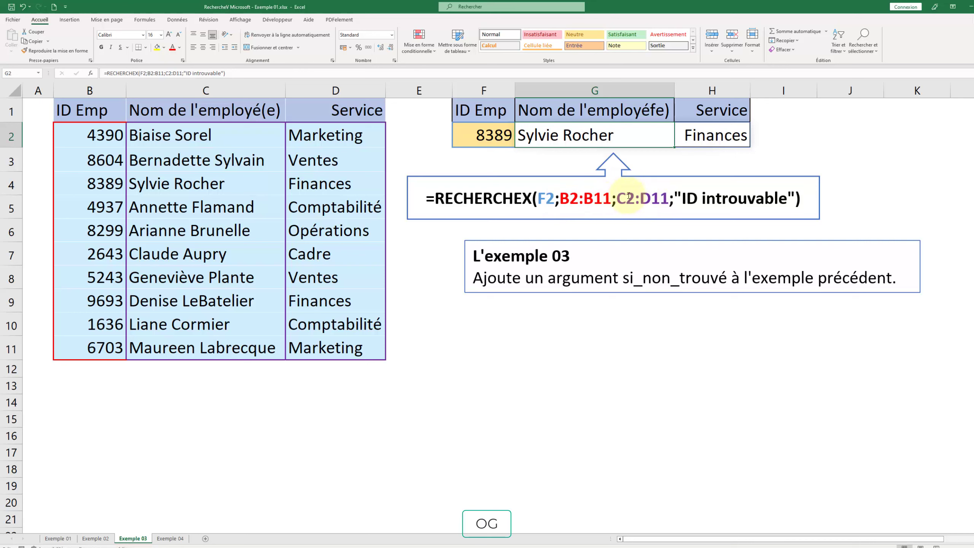
{"action": "mouse_move", "coordinate": [166, 136]}
{"action": "left_mouse_down"}
{"action": "mouse_move", "coordinate": [336, 324]}
{"action": "mouse_move", "coordinate": [337, 347]}
{"action": "left_mouse_up"}
{"action": "left_click", "coordinate": [543, 343]}
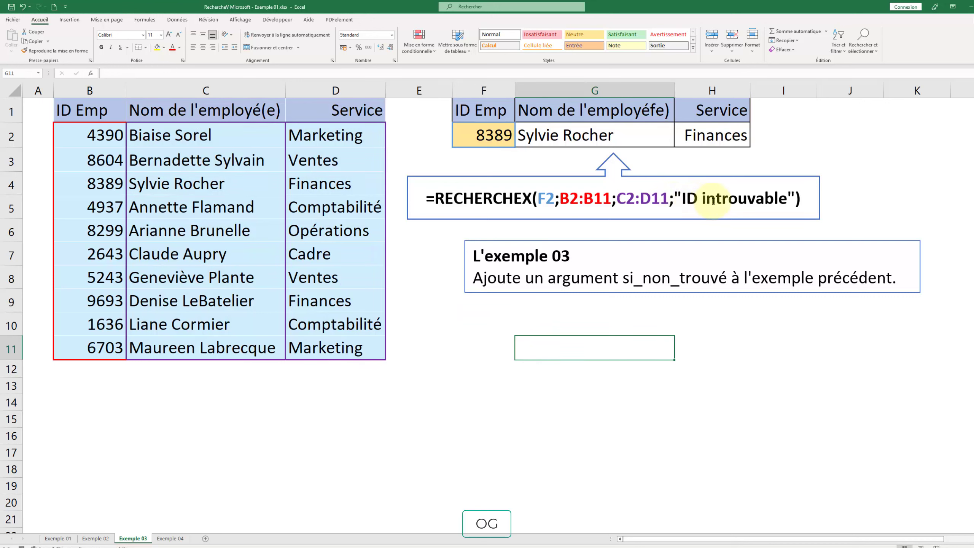
Step: Enter unknown ID 9999 in F2 to trigger the "ID introuvable" result
{"action": "left_click", "coordinate": [476, 137]}
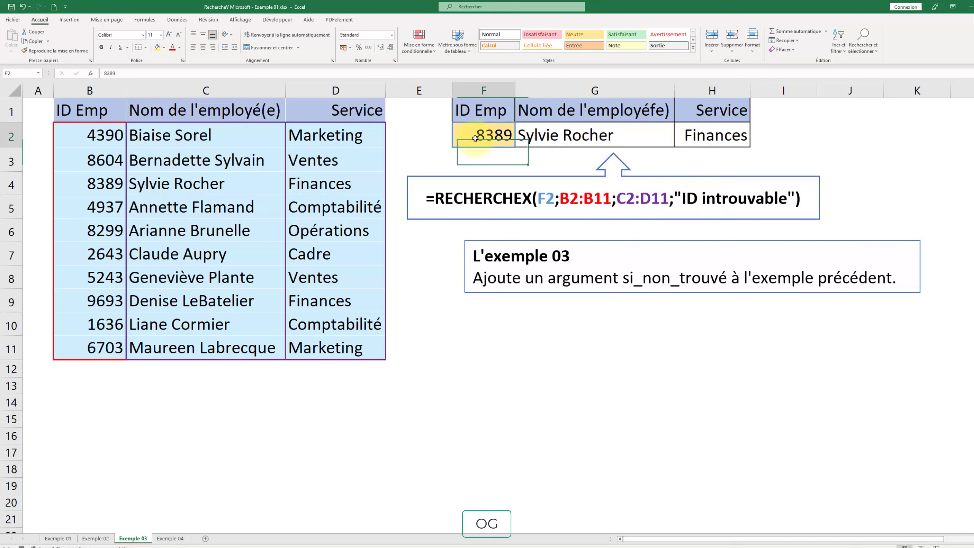
{"action": "type", "text": "9999"}
{"action": "key", "text": "Return"}
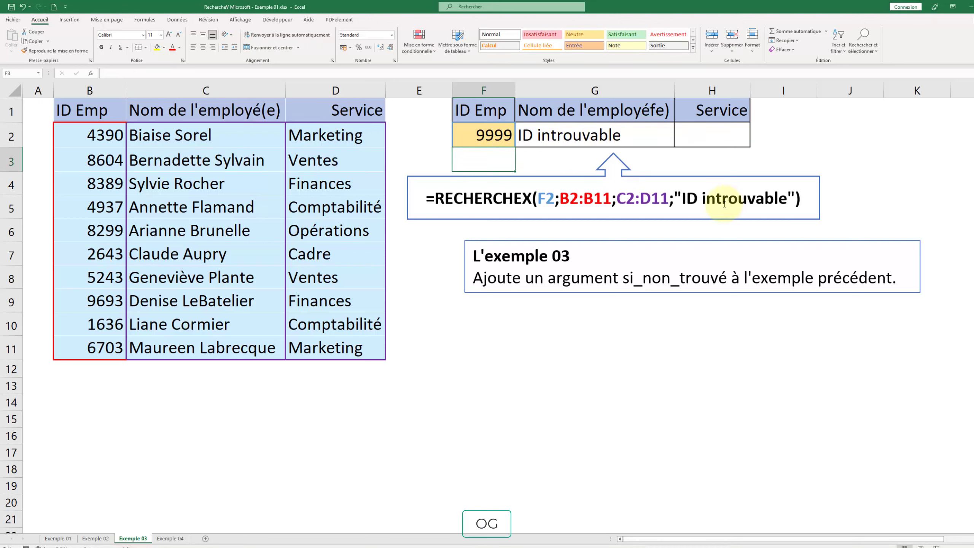
Step: Restore employee ID 4390 in F2 to bring back the valid results
{"action": "left_click", "coordinate": [488, 135]}
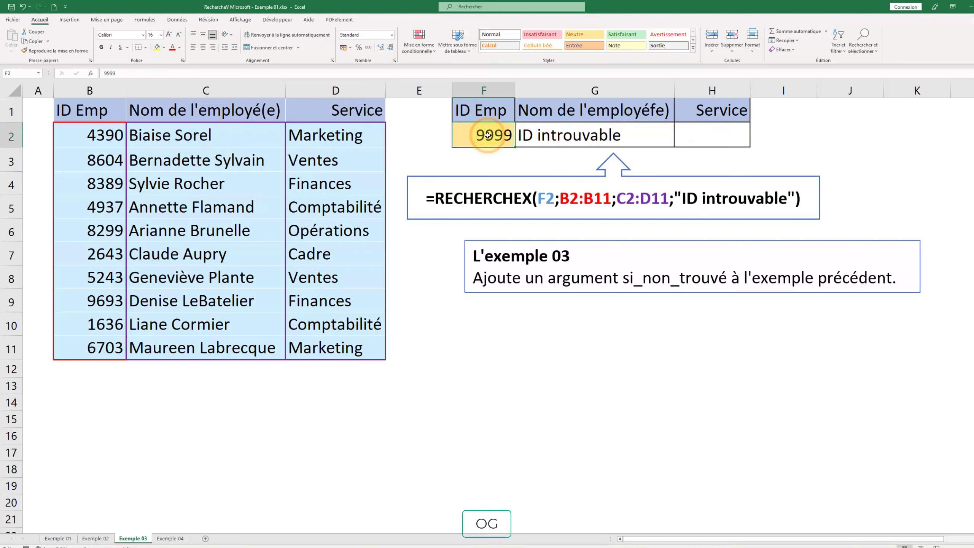
{"action": "type", "text": "4390"}
{"action": "key", "text": "Return"}
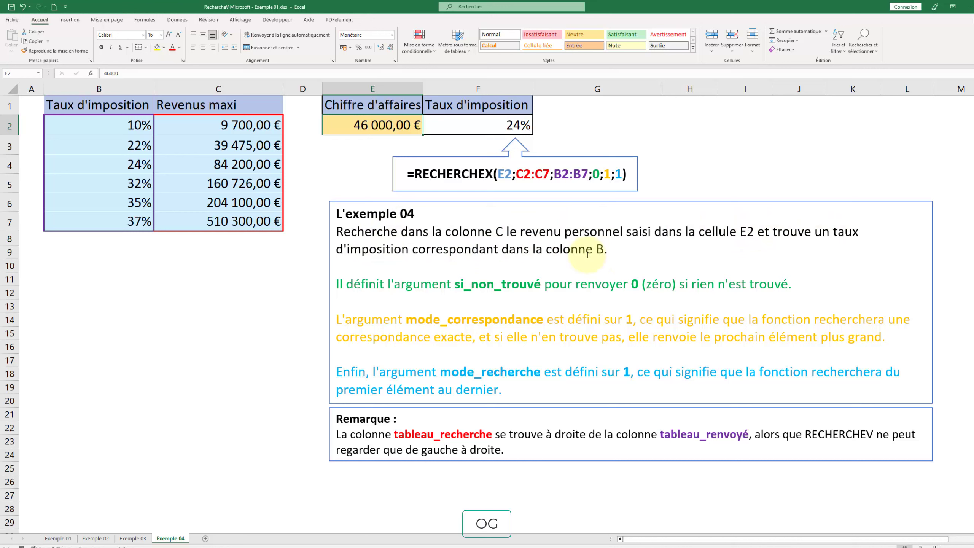
Step: Select the 46 000,00 € revenue in E2 on the Exemple 04 tax-rate sheet
{"action": "left_click", "coordinate": [369, 127]}
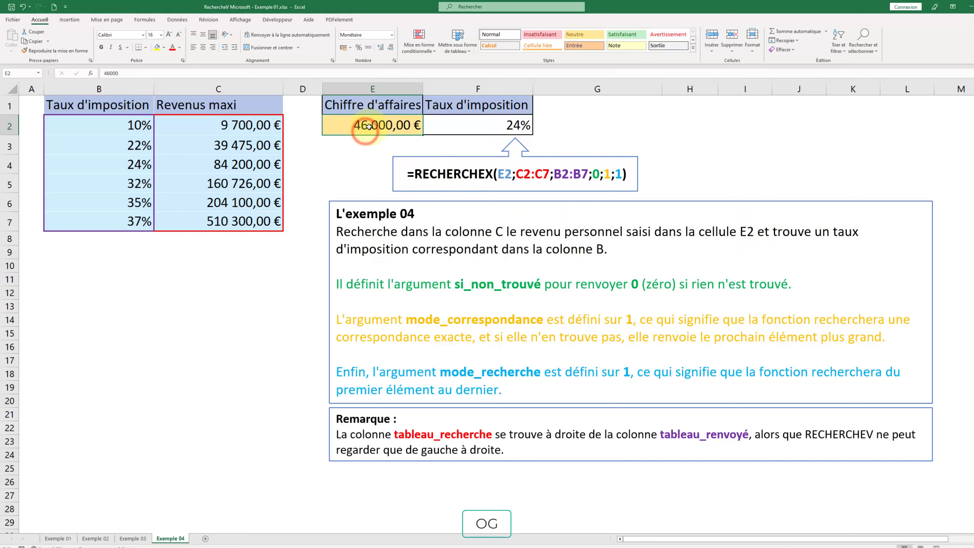